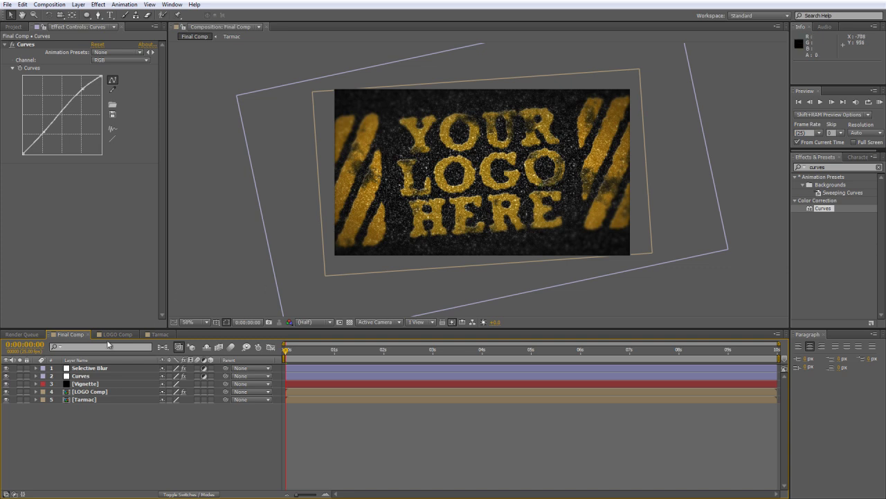
Retype the LOGO Comp text as 'SHORT FORM VIDEO' and view it back in the Final Comp.
click(115, 335)
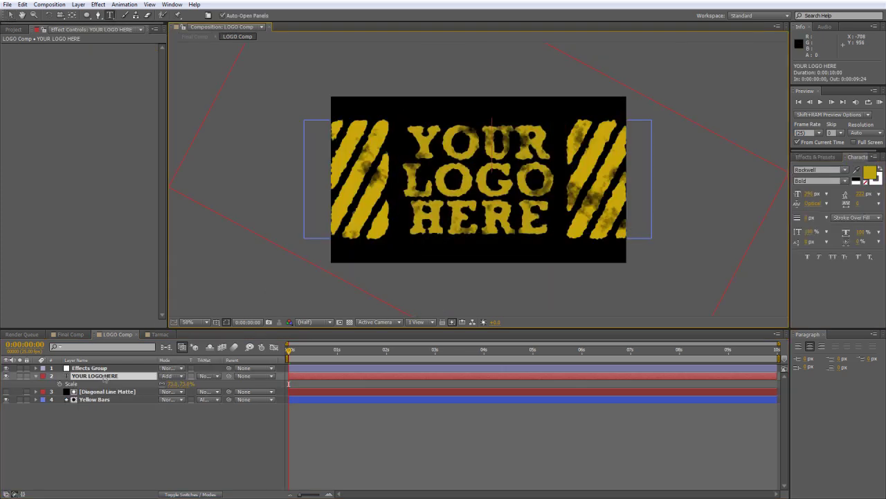
text(SHORT FORM)
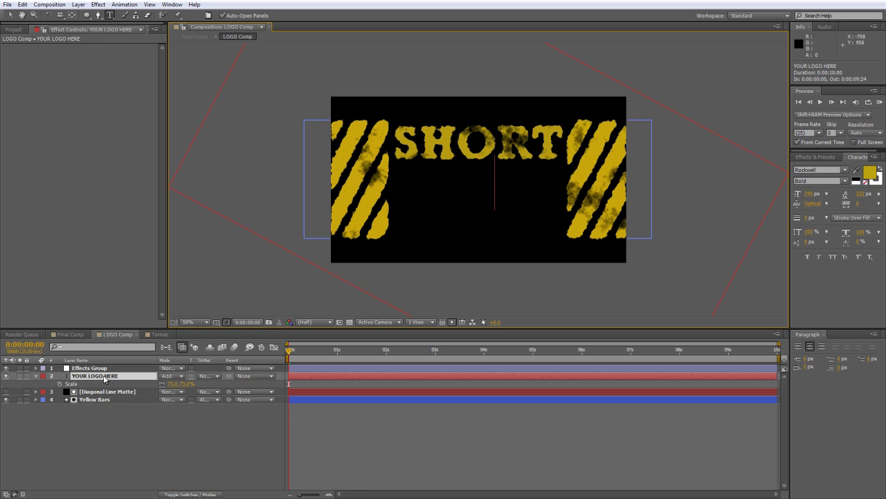
key(Return)
text(VIDEO)
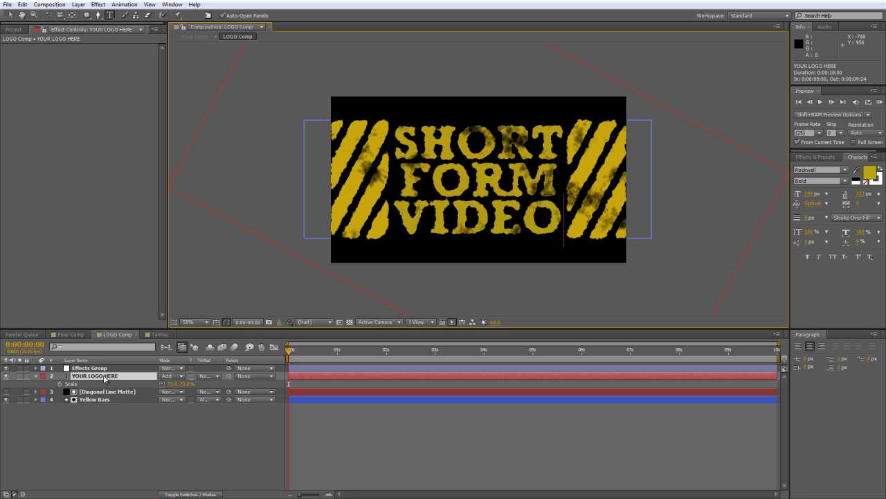
click(70, 335)
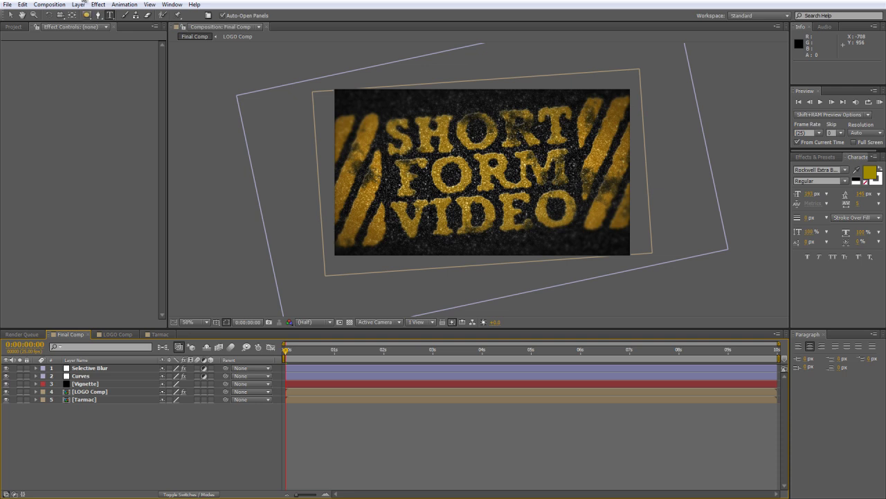
Create a composition named 'Tarmac Texture' with the HDV/HDTV 720 25 preset.
click(12, 26)
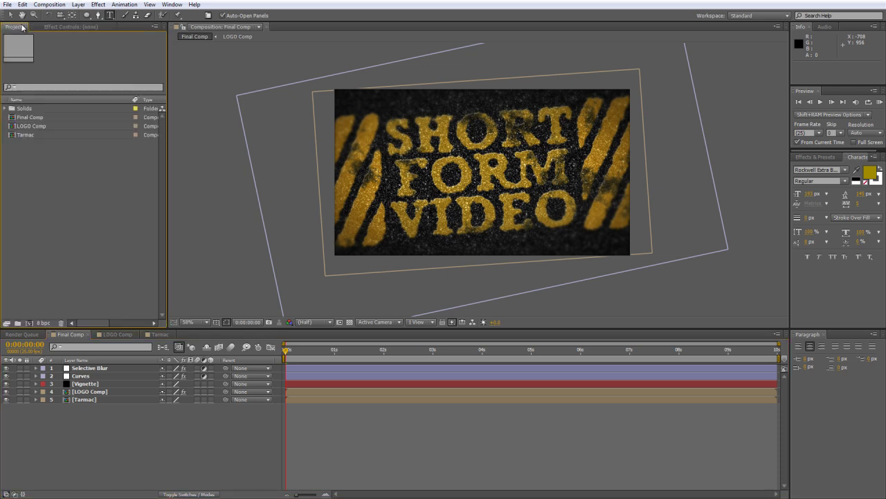
right_click(77, 191)
click(111, 198)
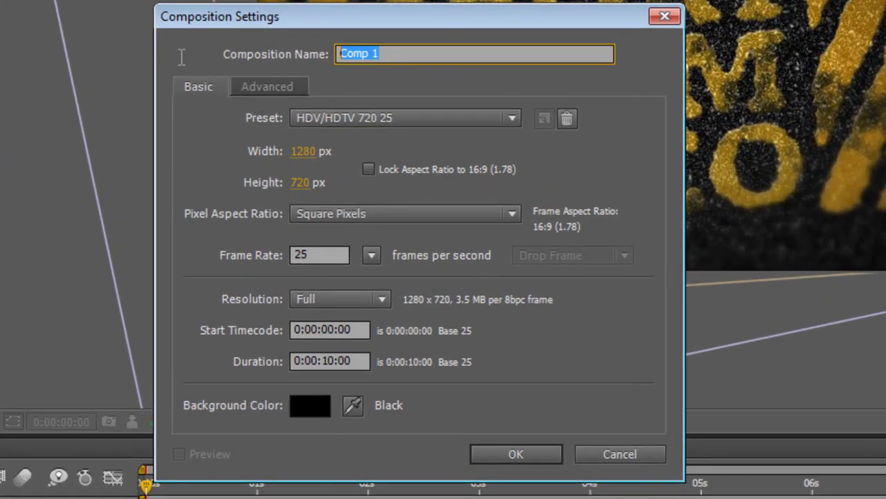
text(Ta)
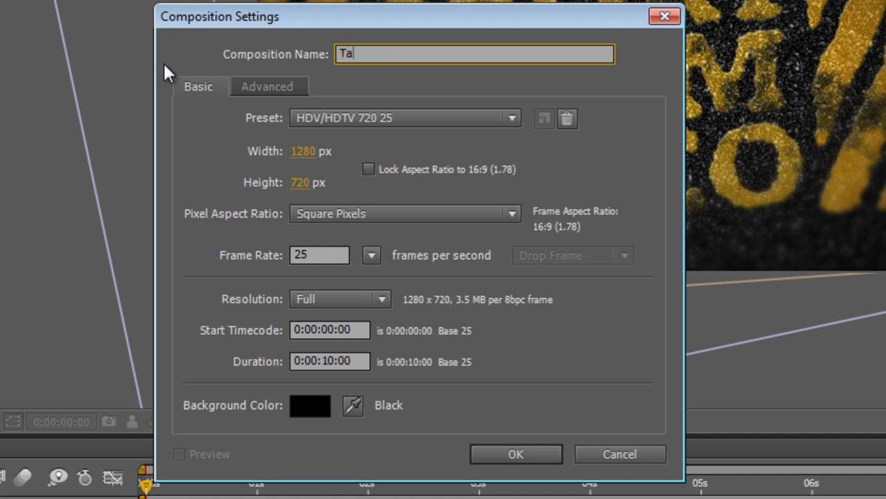
text(rmac Texure)
key(BackSpace)
key(BackSpace)
text(ture)
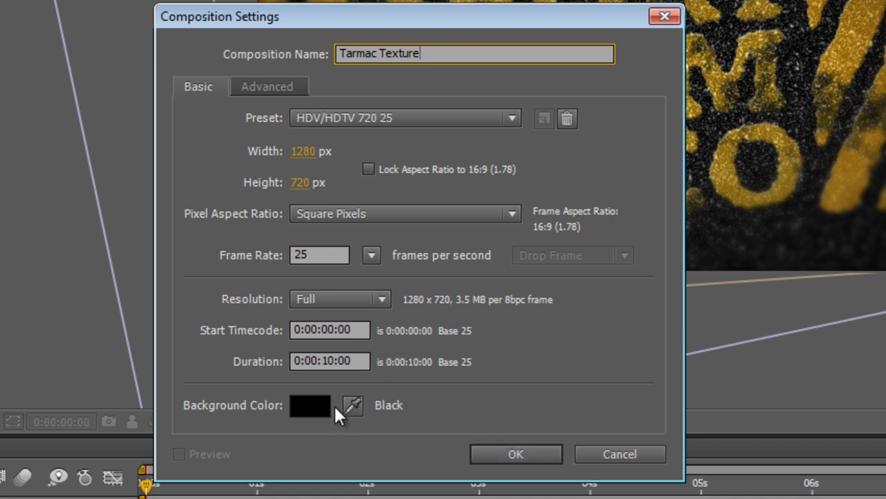
click(531, 452)
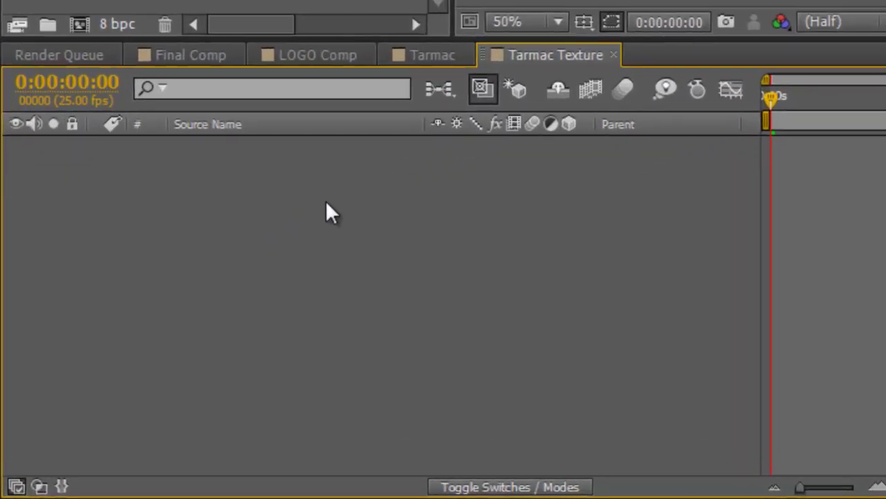
Add a comp-size black solid named 'Tarmac BG' to the Tarmac Texture comp.
right_click(326, 203)
mouse_move(356, 224)
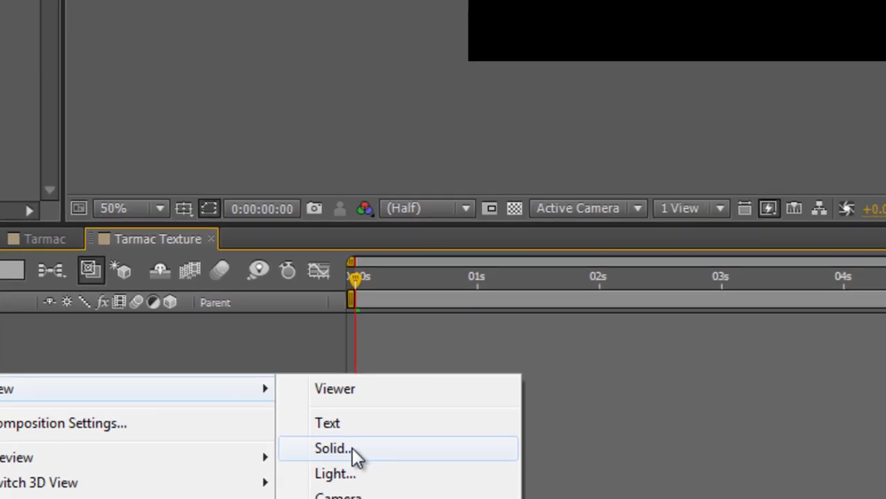
click(353, 448)
drag(459, 66, 248, 61)
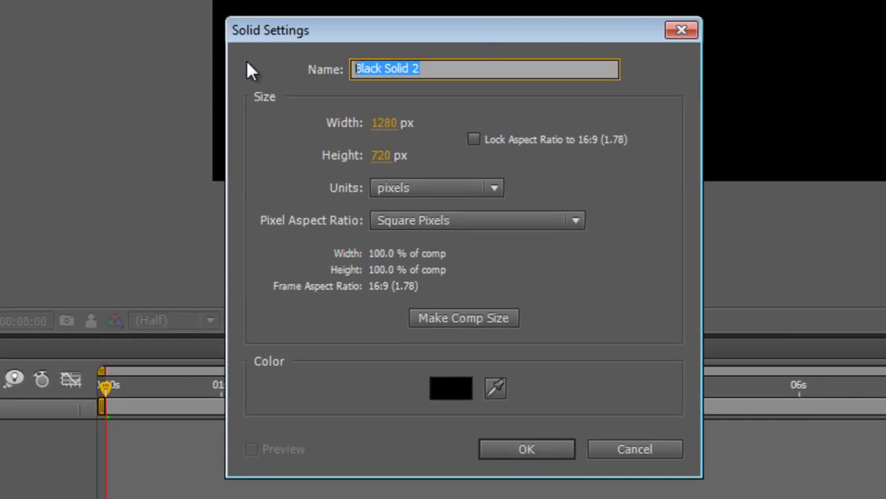
text(Tar)
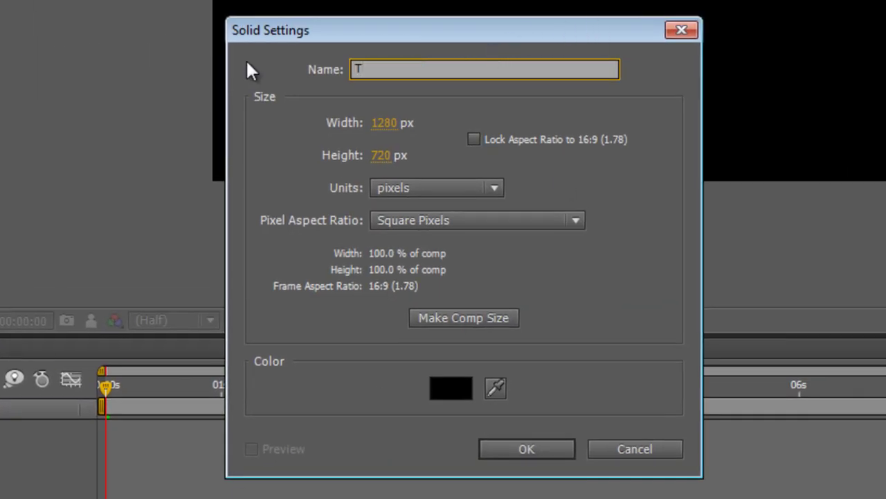
text(mac BG)
click(573, 176)
click(453, 316)
click(454, 388)
drag(495, 413, 468, 442)
key(Return)
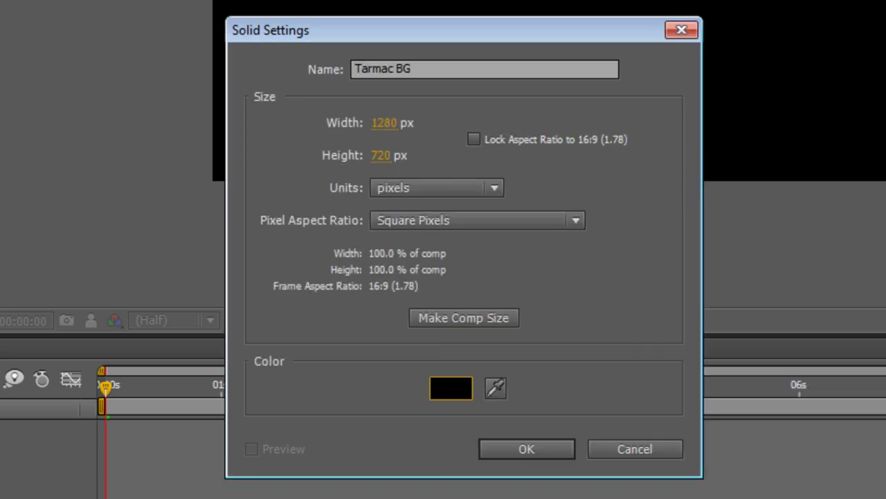
click(527, 449)
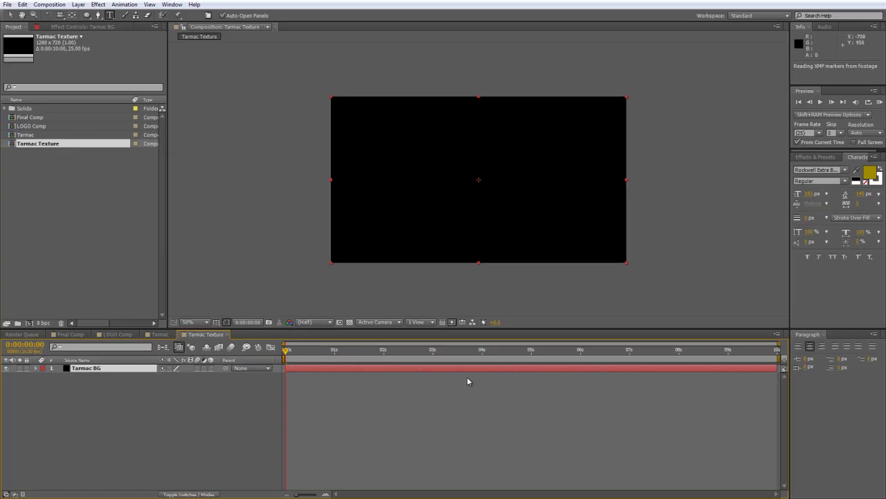
Search Effects & Presets for 'fractal' and apply Fractal Noise to the Tarmac BG layer.
click(239, 408)
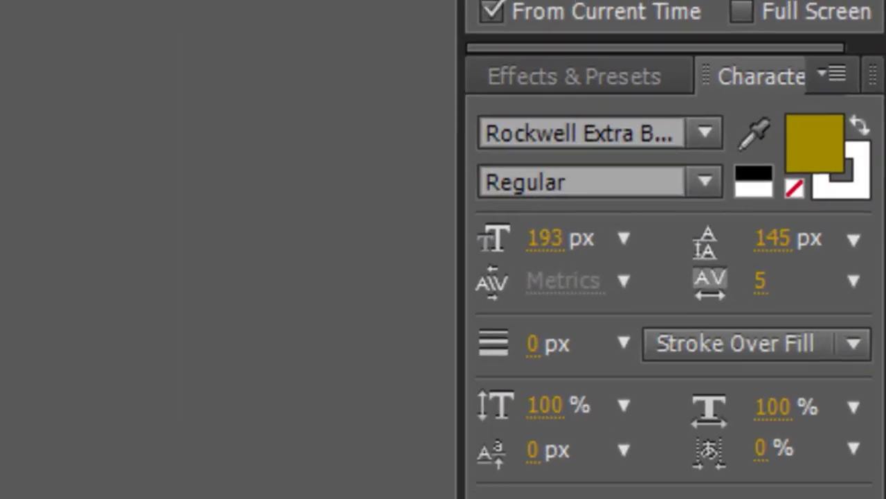
click(505, 79)
drag(603, 119, 311, 158)
text(frac)
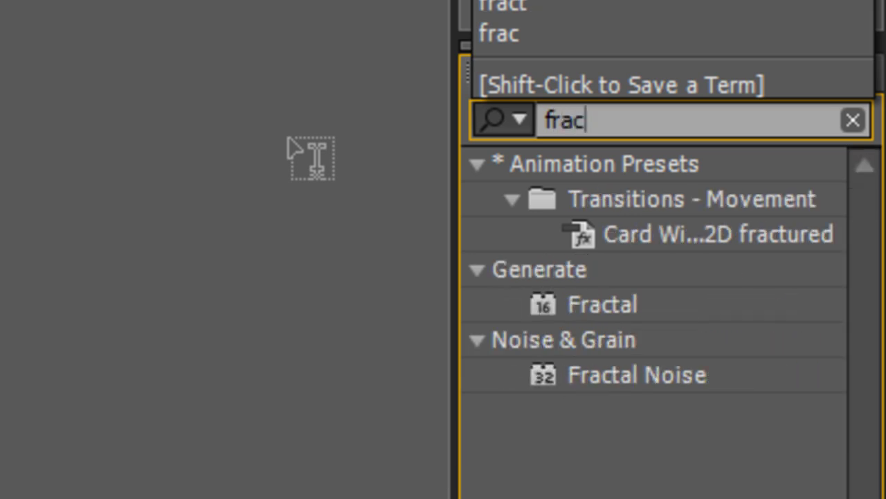
text(tal)
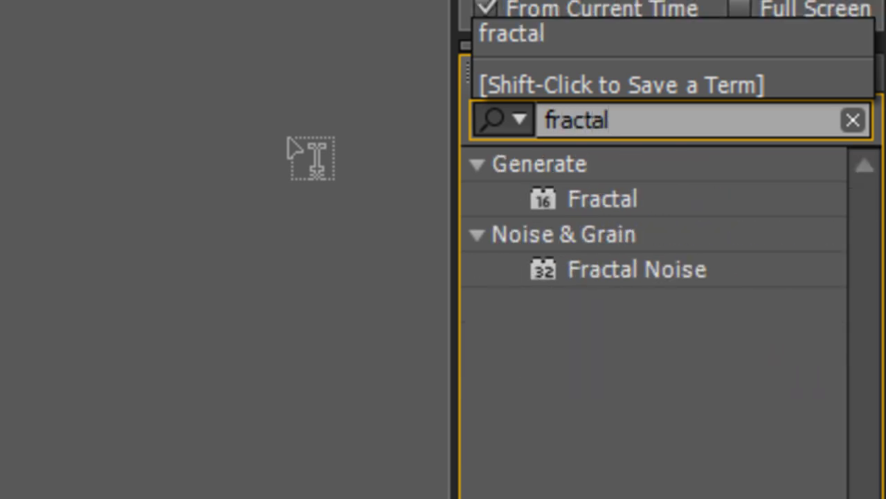
click(672, 271)
drag(679, 274, 395, 219)
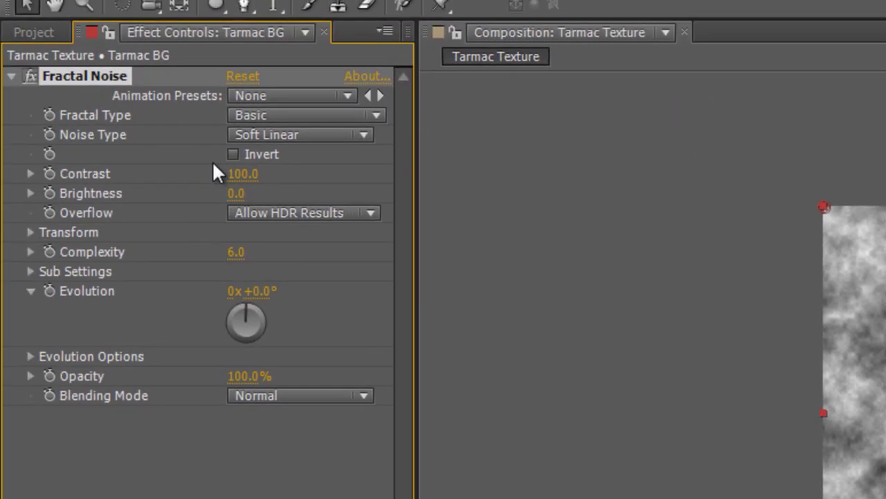
Set Fractal Noise to the Turbulent Smooth fractal type with Spline noise.
click(334, 118)
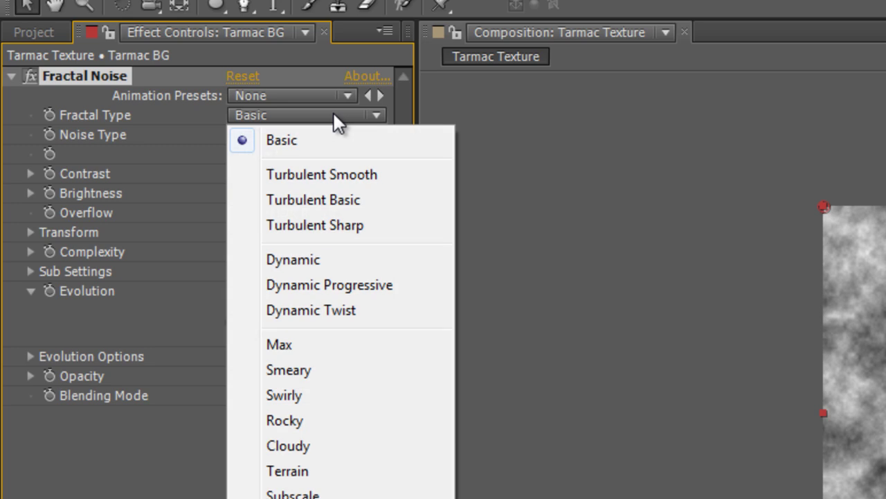
click(335, 173)
click(323, 133)
click(303, 244)
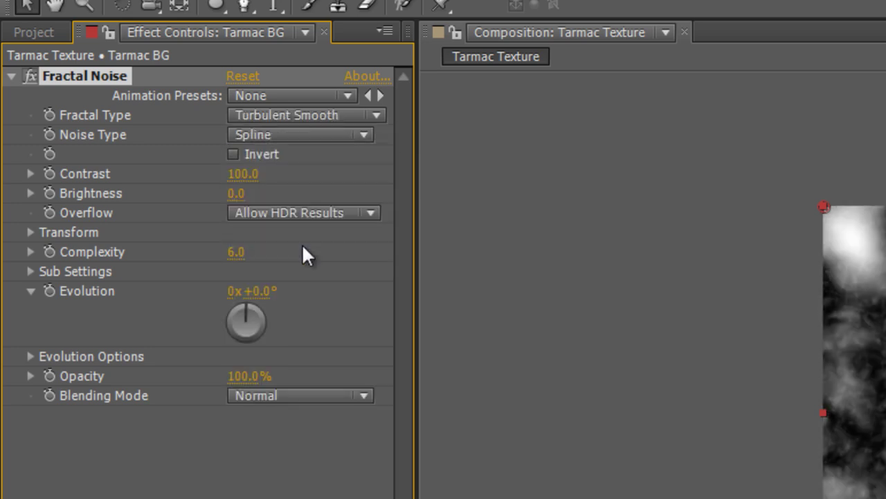
Set the noise Contrast to 125 and Brightness to -20.
click(238, 174)
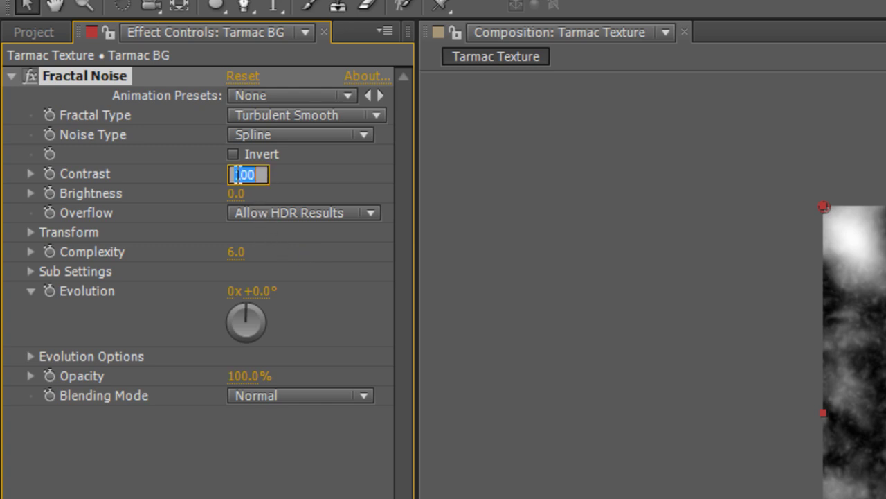
text(125)
key(Return)
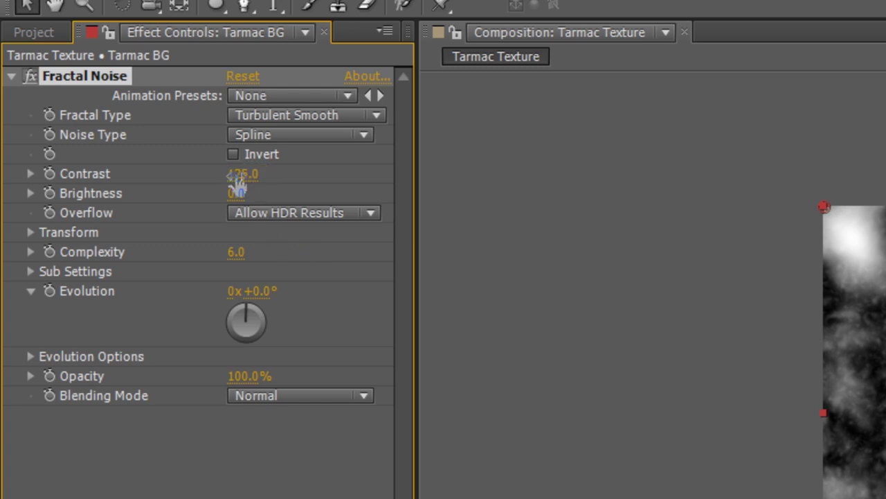
click(235, 194)
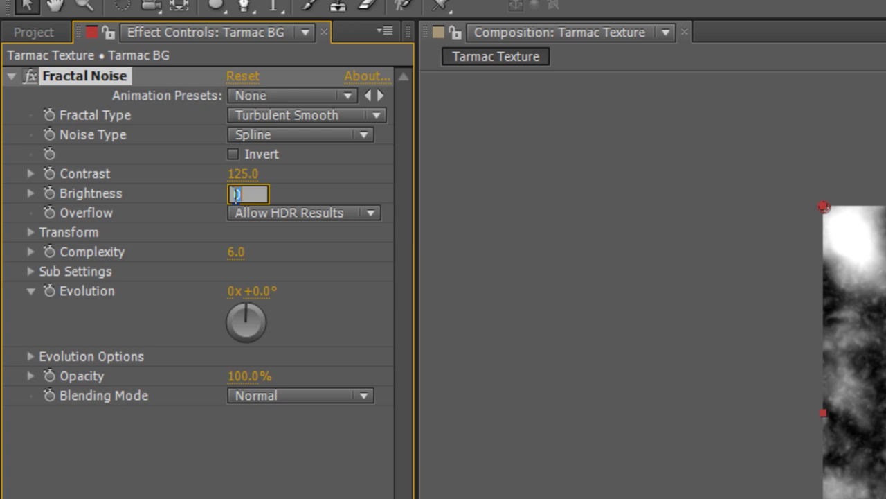
text(-20)
key(Return)
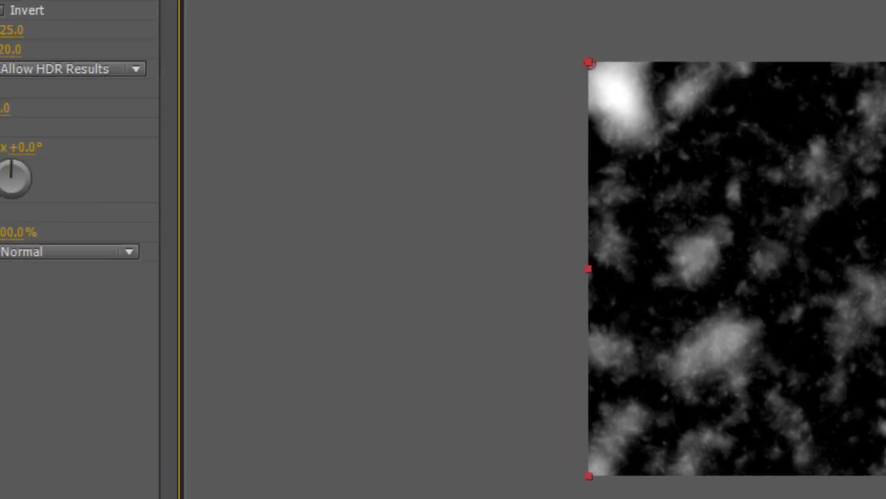
Set the Fractal Noise scale to 5 for fine speckles and lower Brightness to 32.
click(30, 91)
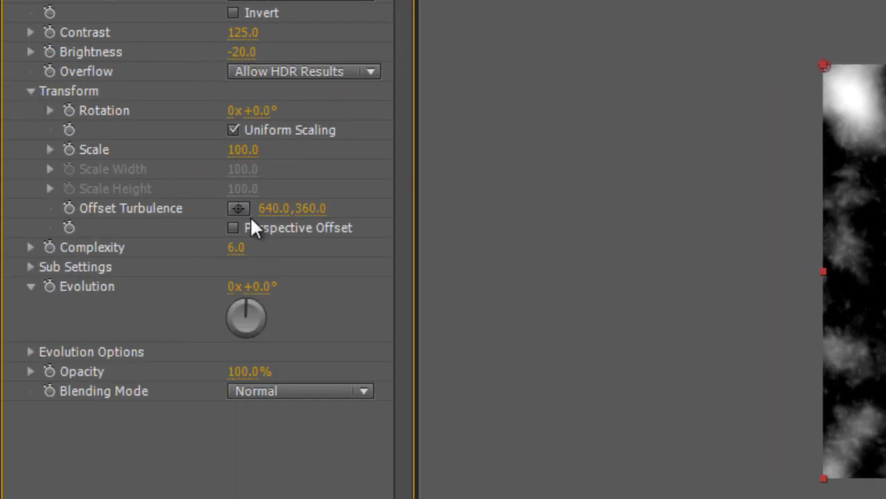
click(243, 150)
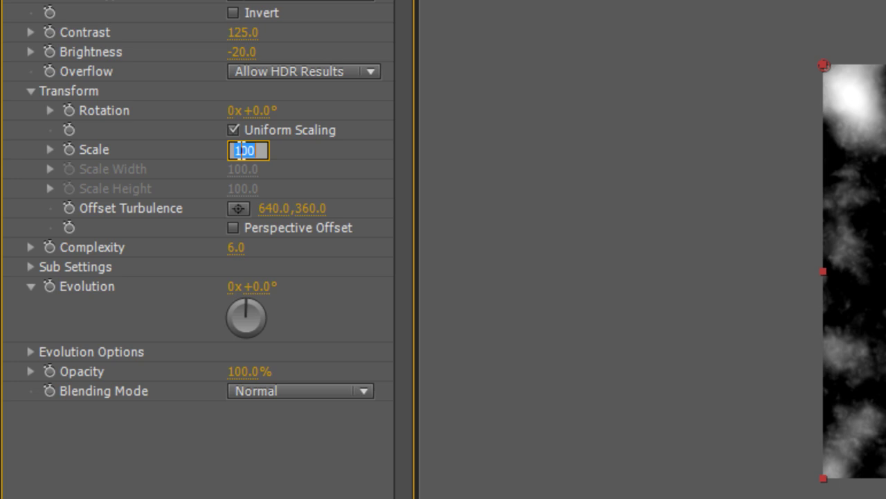
text(5)
key(Return)
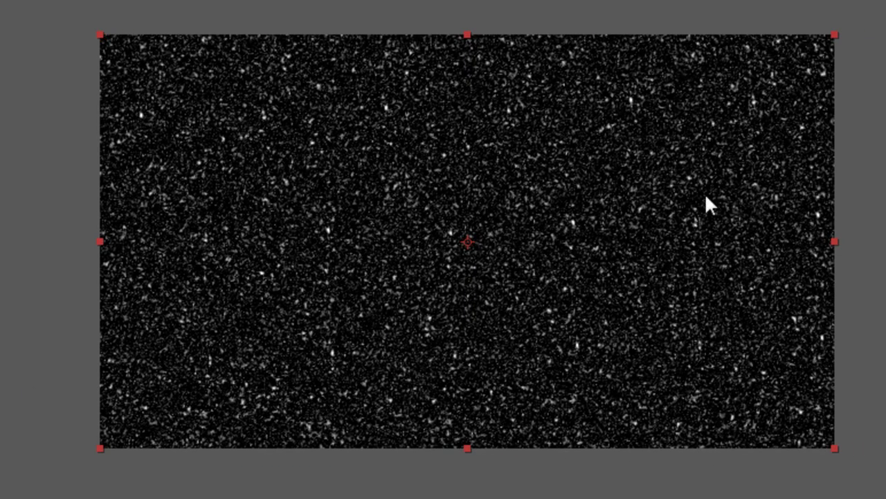
key(.)
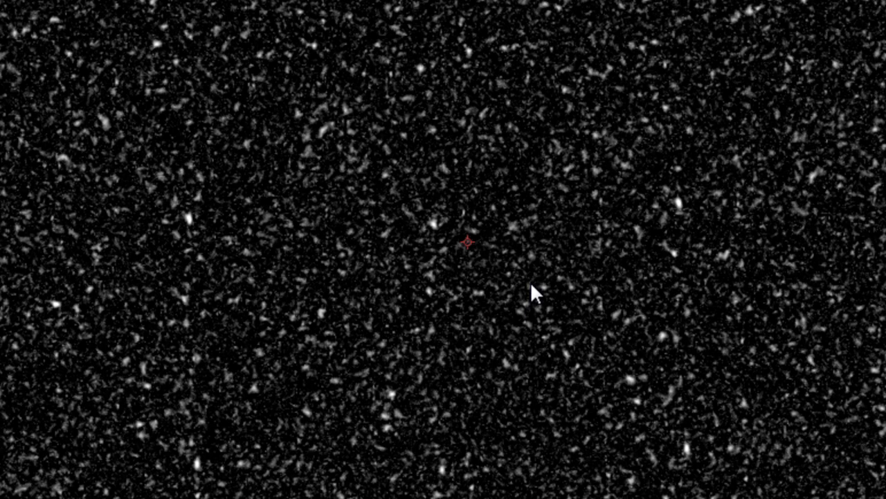
key(comma)
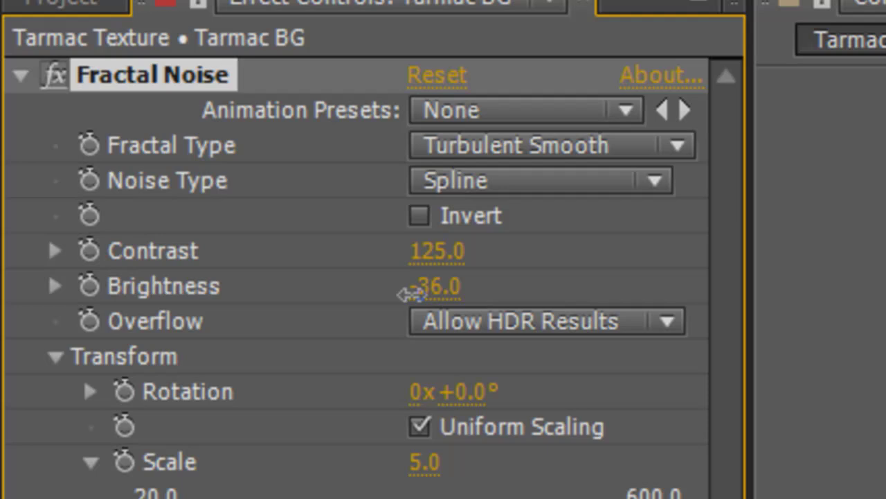
drag(406, 291, 425, 299)
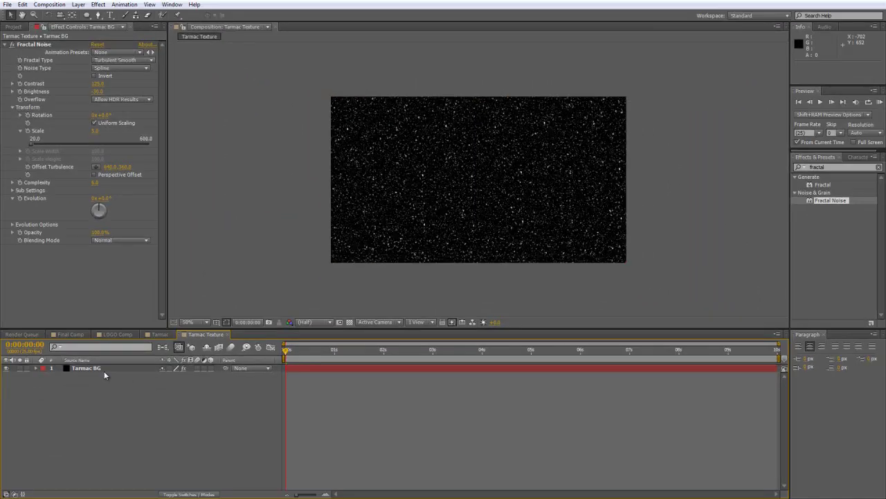
Pre-compose the Tarmac BG layer, naming the new comp 'Tarmac BG'.
click(102, 368)
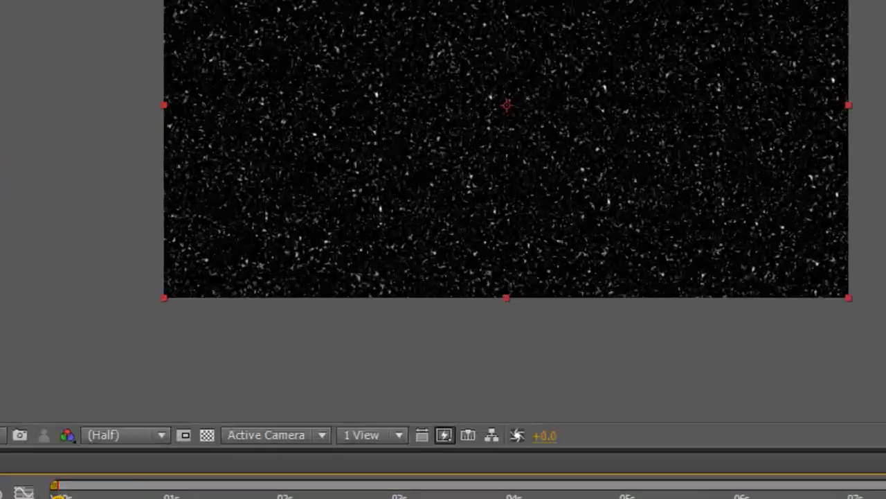
key(ctrl+shift+c)
key(Right)
key(BackSpace)
key(BackSpace)
key(BackSpace)
key(BackSpace)
key(BackSpace)
key(BackSpace)
key(BackSpace)
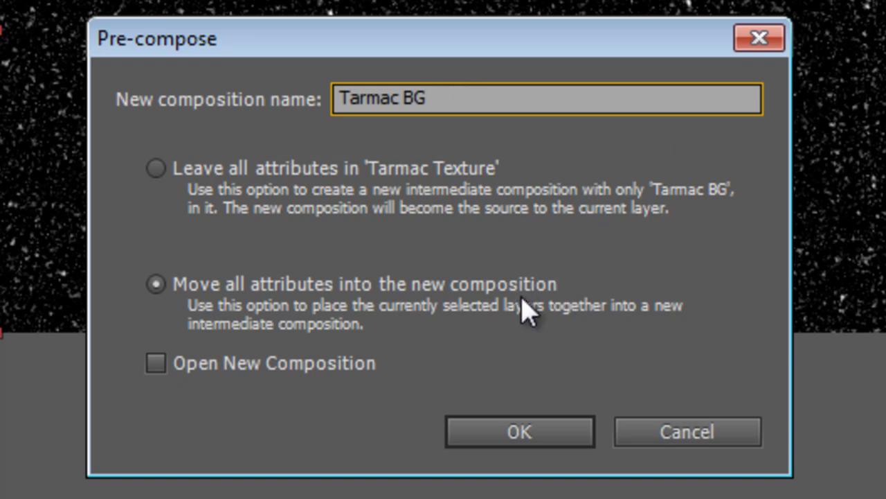
Confirm pre-composing with all attributes moved into the new Tarmac BG comp.
click(525, 437)
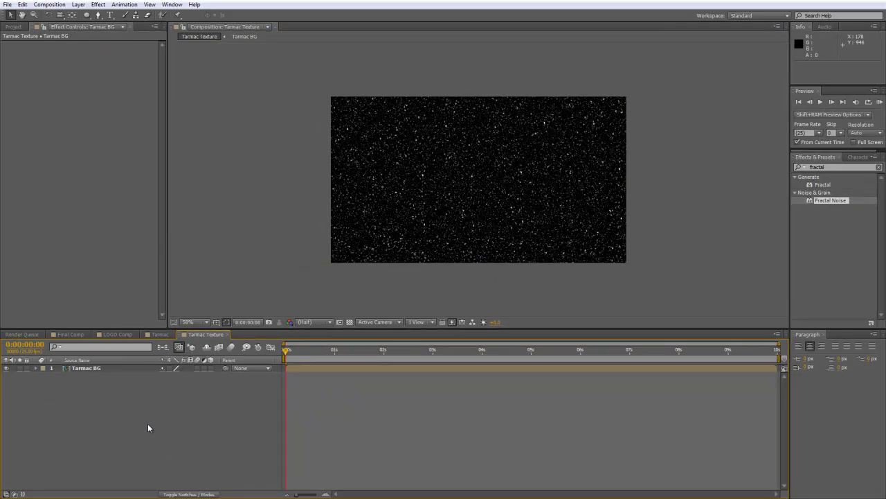
Create a composition named 'LOGO Placeholder' with the HDV/HDTV 720 25 preset.
click(12, 27)
right_click(63, 221)
click(64, 222)
text(LOGO Comp)
key(BackSpace)
key(BackSpace)
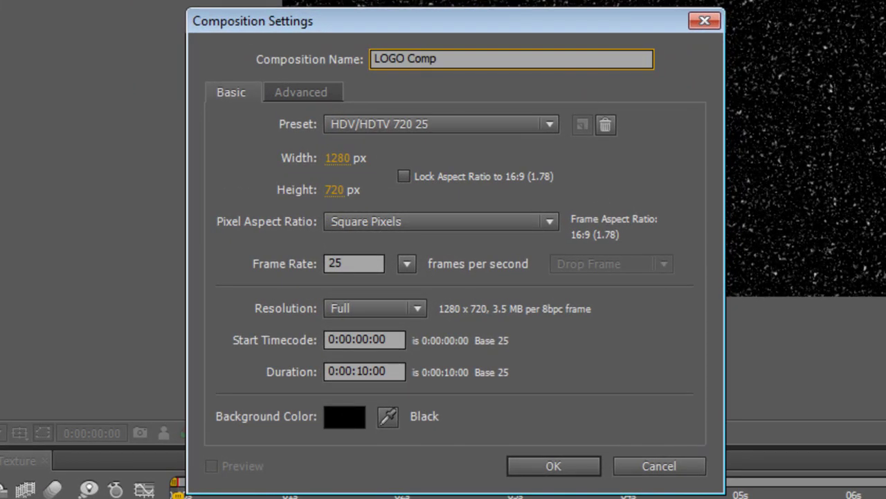
key(BackSpace)
key(BackSpace)
text(Placeholder)
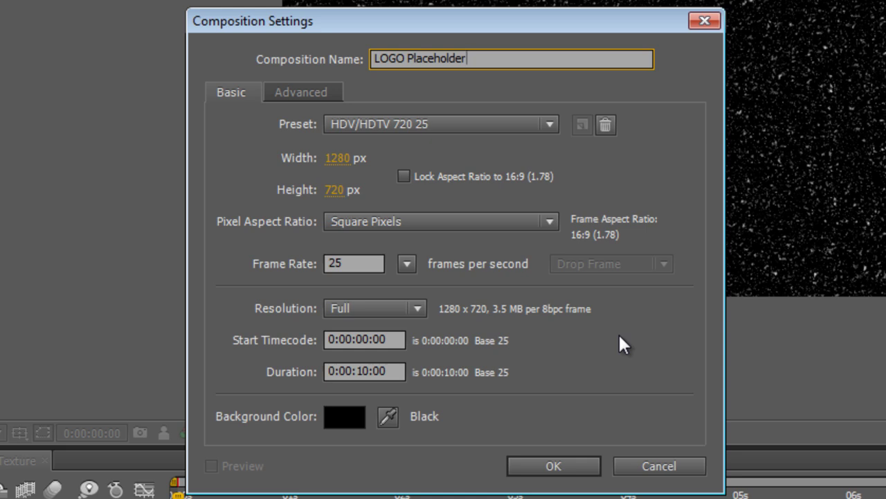
click(571, 461)
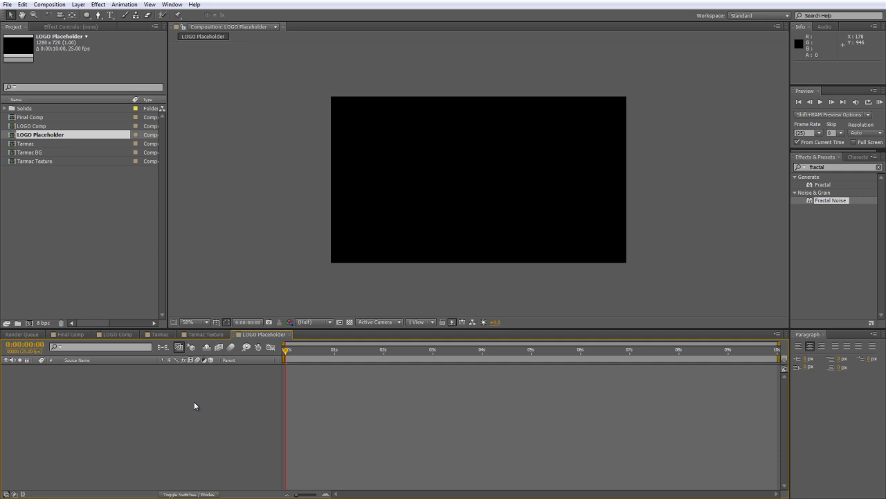
Add a text layer reading 'YOUR / LOGO / HERE' on three lines.
click(109, 15)
click(461, 167)
text(YOUR)
key(Return)
text(LOGO)
key(Return)
text(HERE)
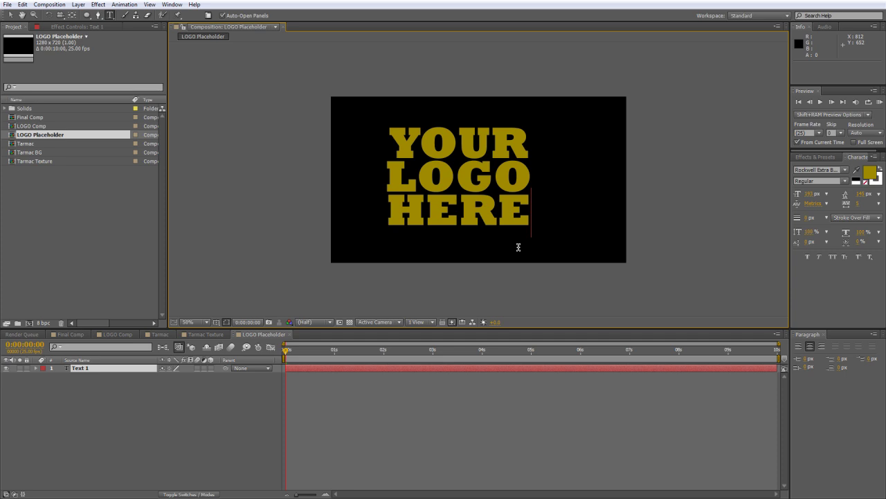
click(144, 369)
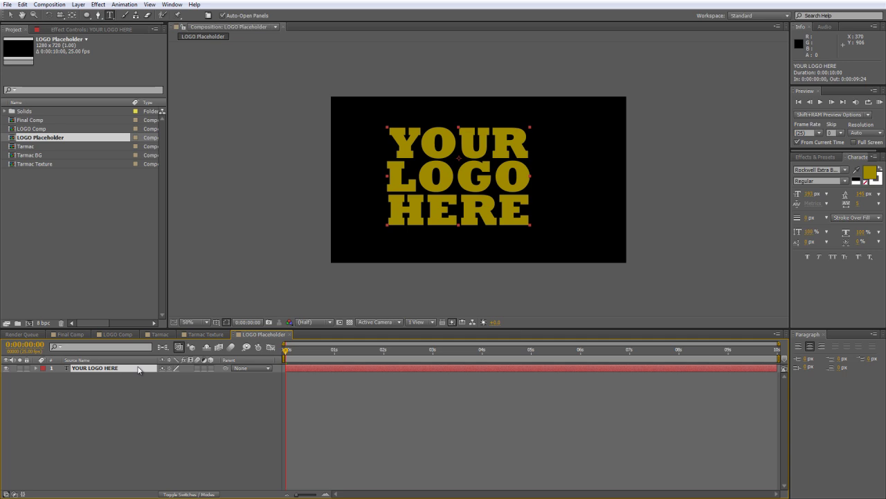
Centre the text layer in the comp and check it against the safe guides.
key(ctrl+Home)
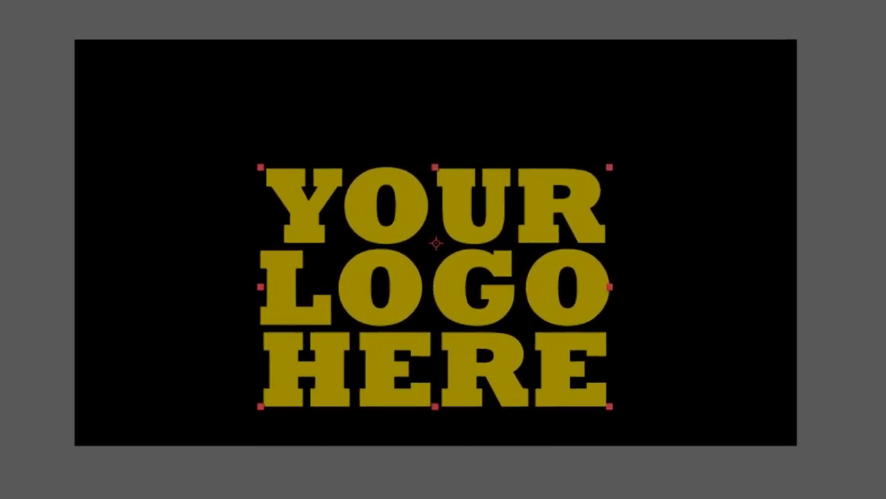
key(apostrophe)
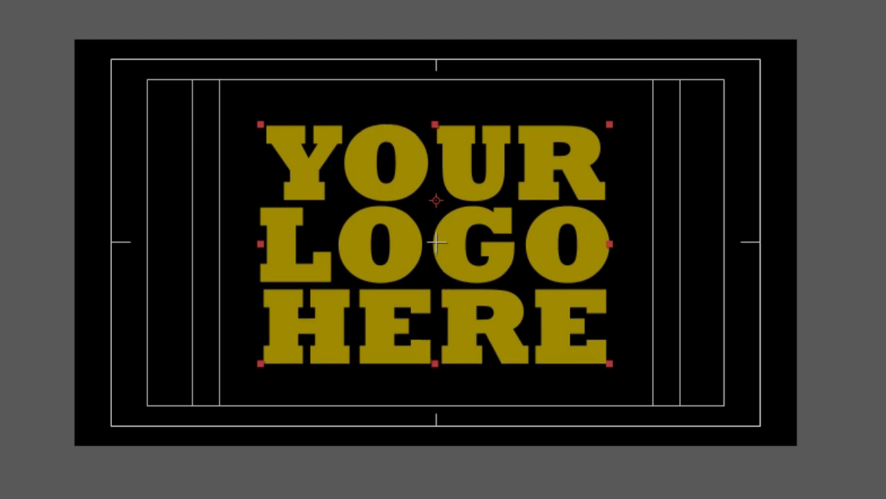
key(apostrophe)
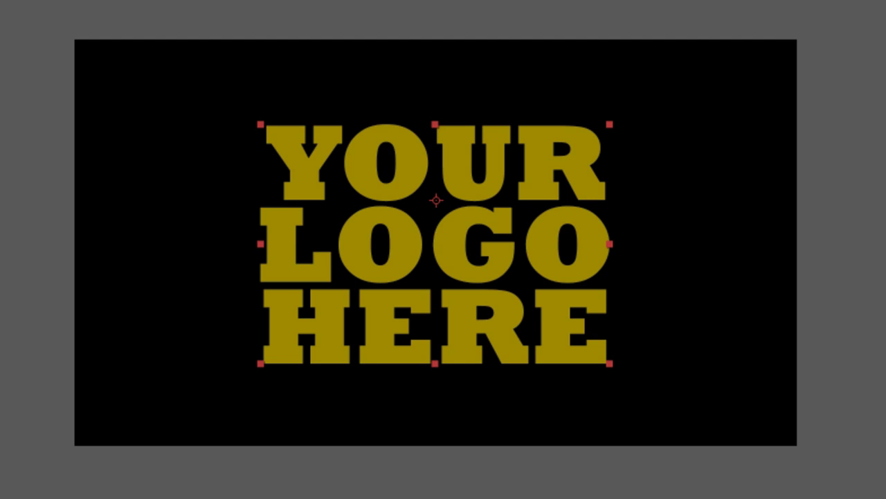
key(F2)
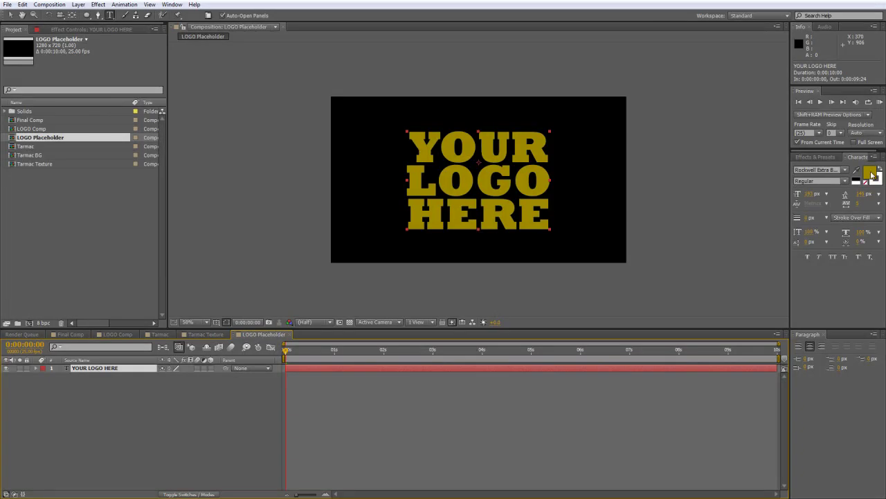
Change the text fill colour to olive yellow #A79100.
click(872, 175)
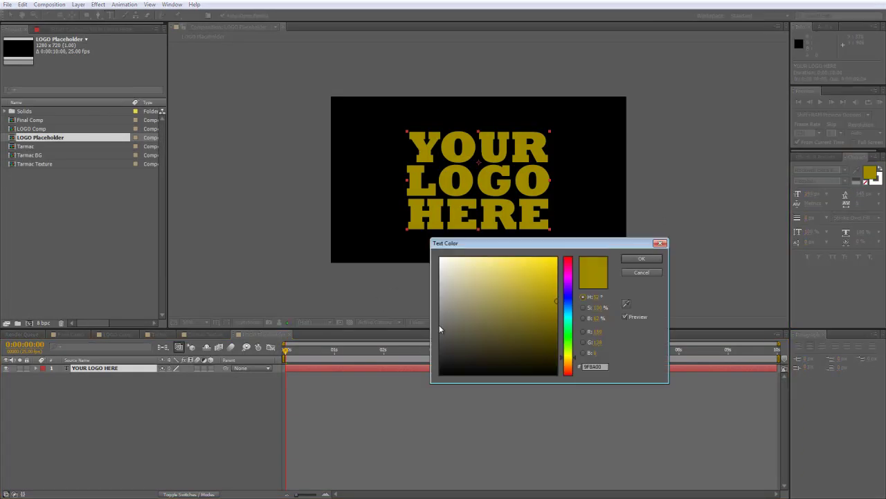
click(554, 284)
mouse_move(555, 285)
mouse_down()
mouse_move(545, 301)
mouse_move(559, 297)
mouse_up()
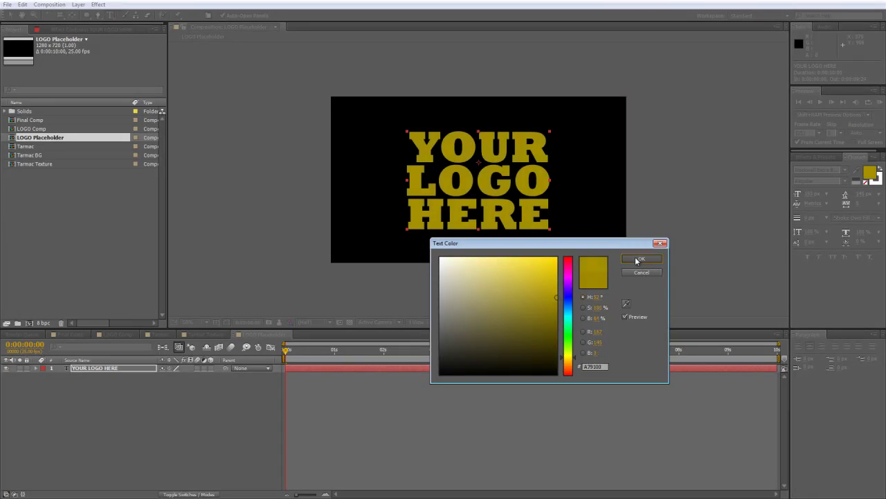
click(638, 259)
click(191, 393)
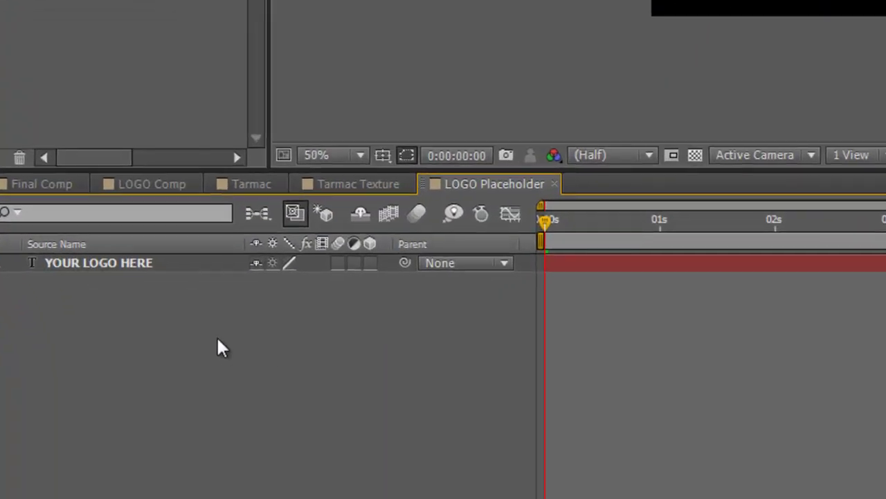
Add a new solid named 'Road Markings' and move it below the YOUR LOGO HERE text layer.
right_click(99, 412)
mouse_move(178, 137)
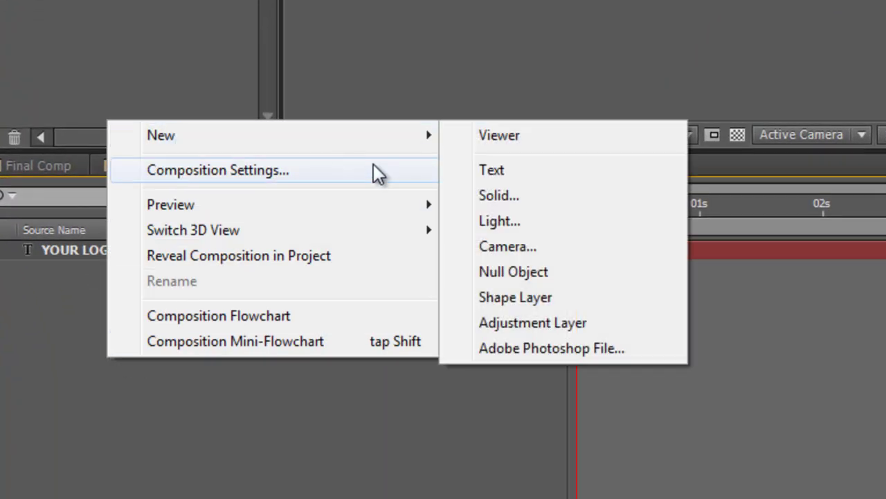
click(488, 194)
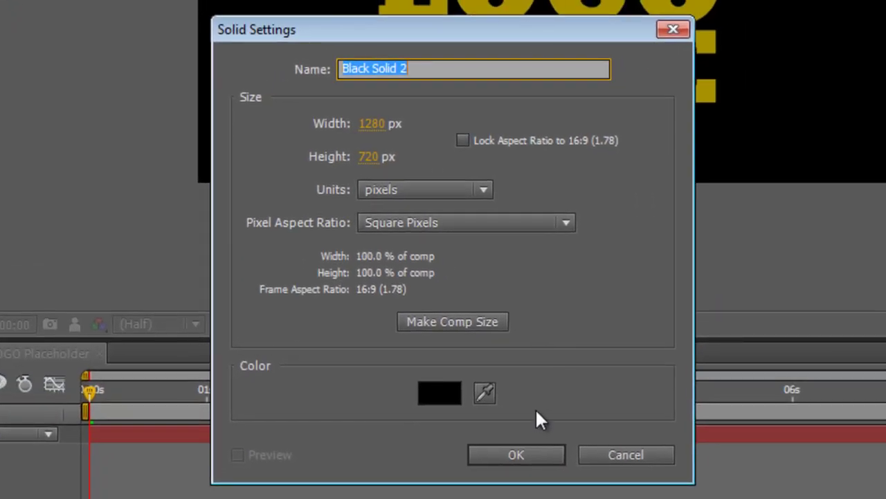
text(Road Mark)
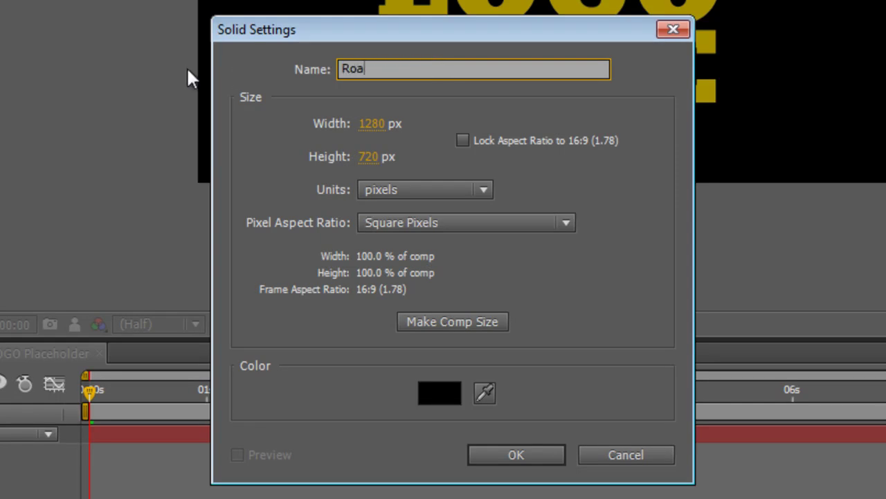
text(ings)
key(Return)
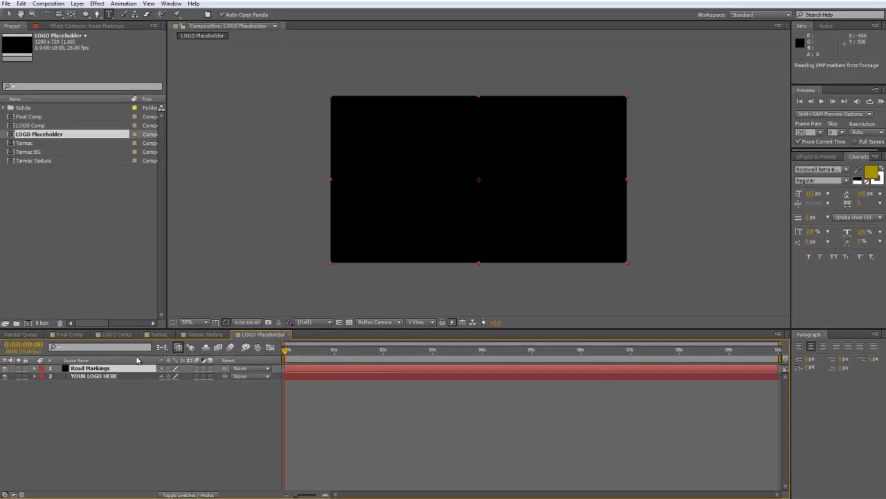
drag(135, 368, 125, 389)
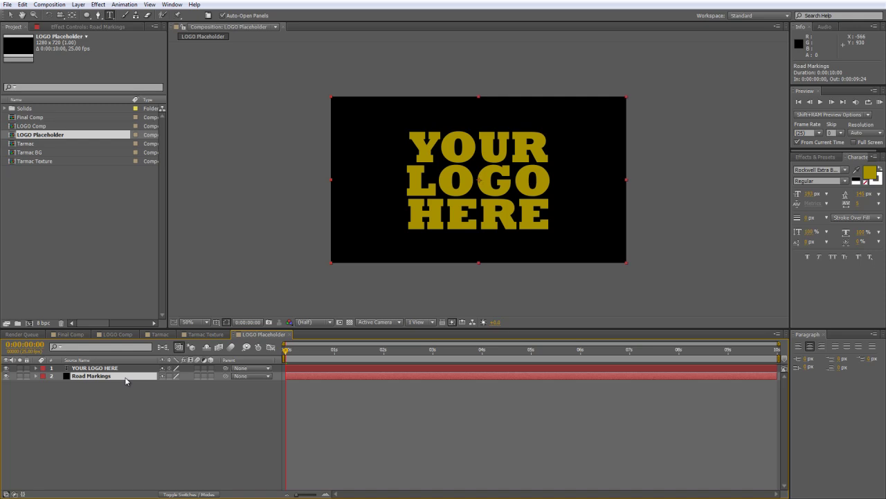
Recolour the Road Markings solid to the logo text's yellow, sampled with the eyedropper.
key(ctrl+shift+y)
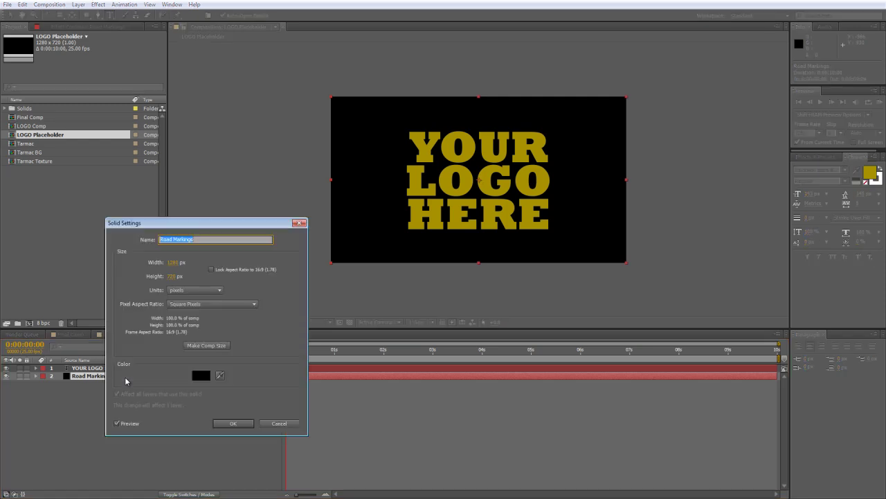
click(219, 375)
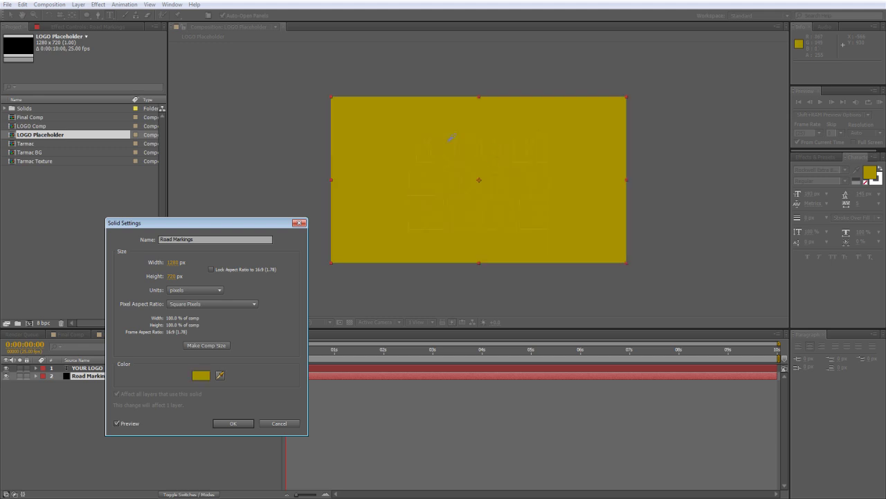
click(450, 140)
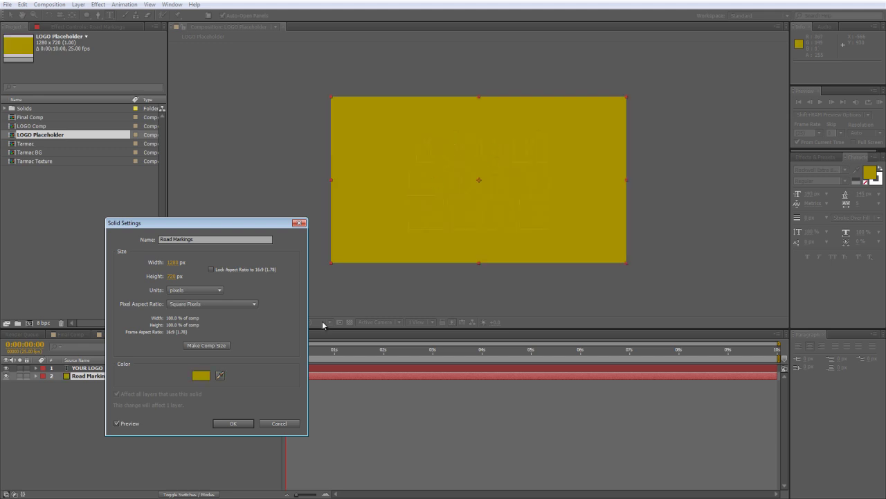
click(234, 423)
click(168, 440)
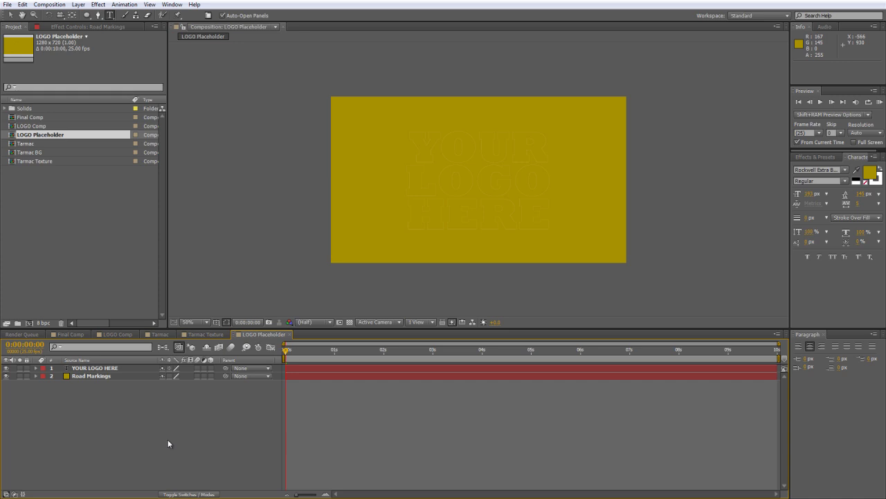
click(101, 377)
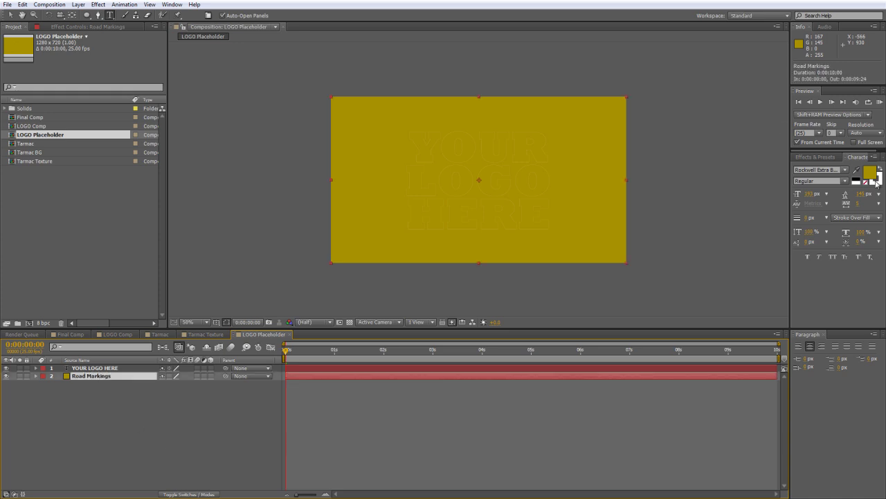
Apply the Grid effect to Road Markings and widen the Effect Controls panel.
click(815, 156)
click(792, 167)
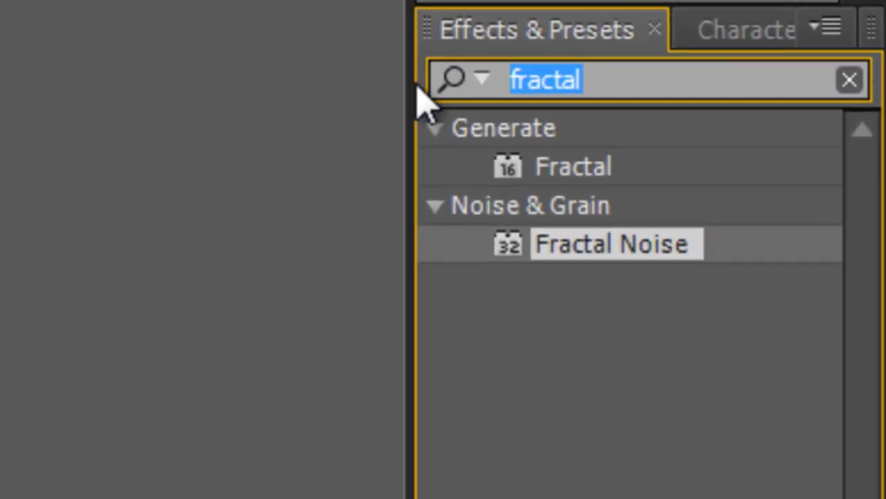
text(grid)
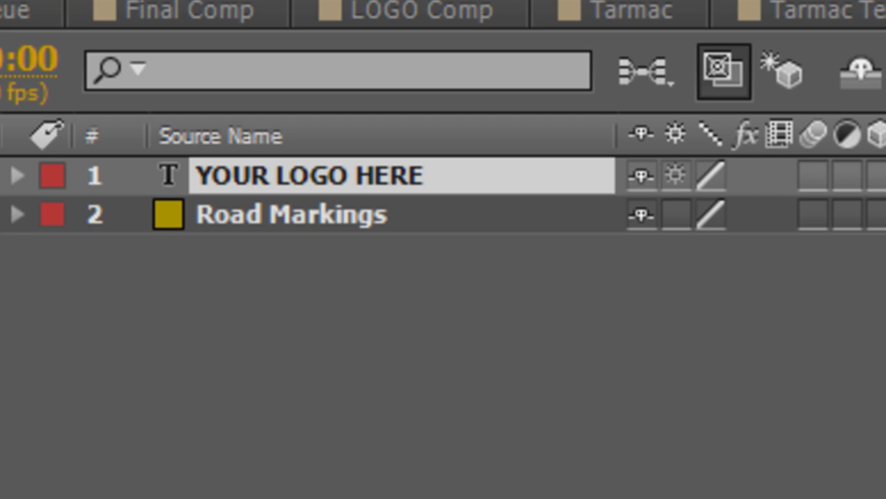
drag(387, 305, 386, 229)
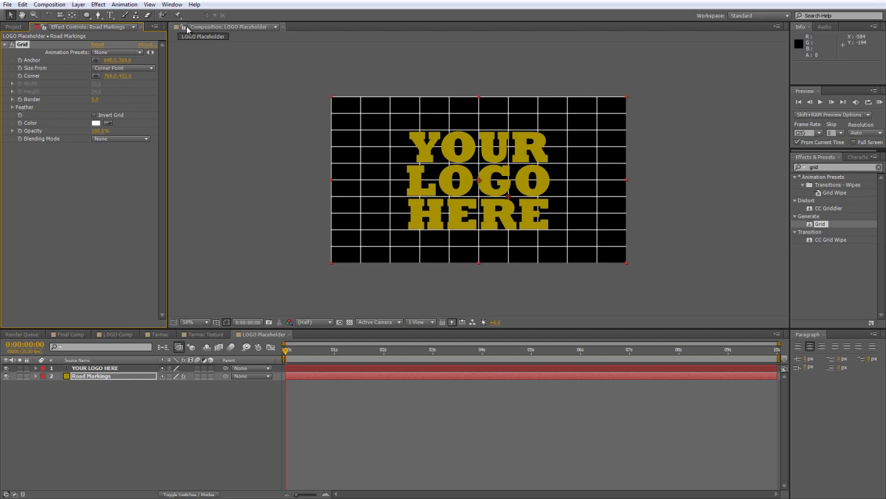
drag(167, 90, 217, 89)
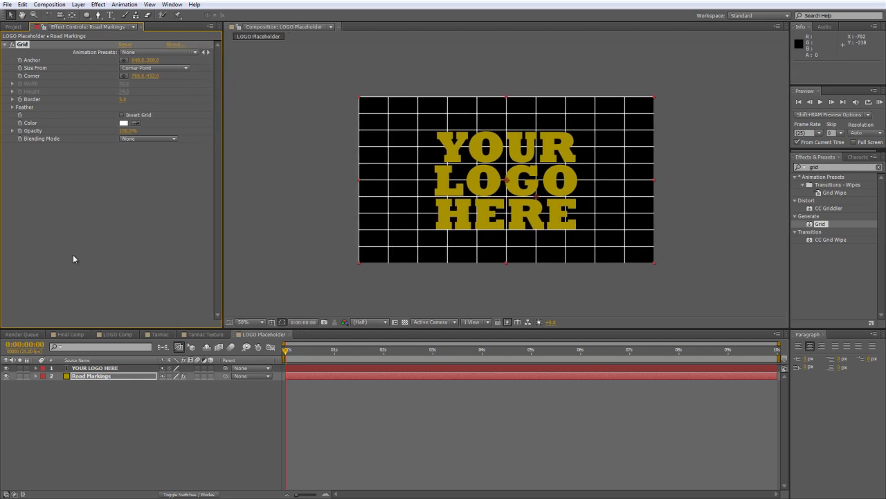
Size the Grid by Width & Height Sliders with a cell height of 2000.
click(90, 248)
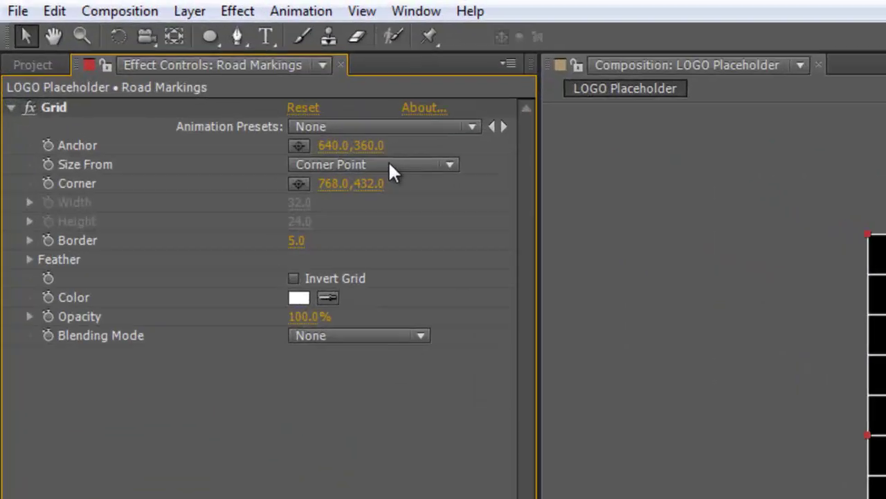
click(182, 75)
click(182, 111)
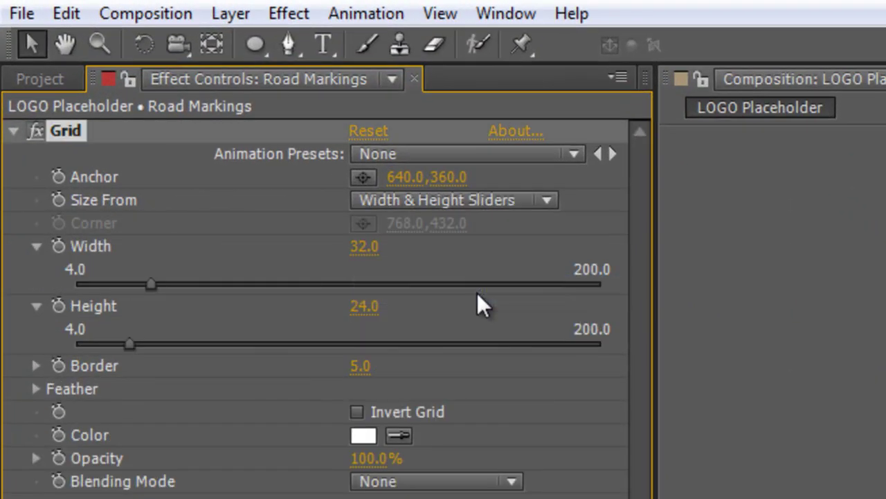
click(463, 318)
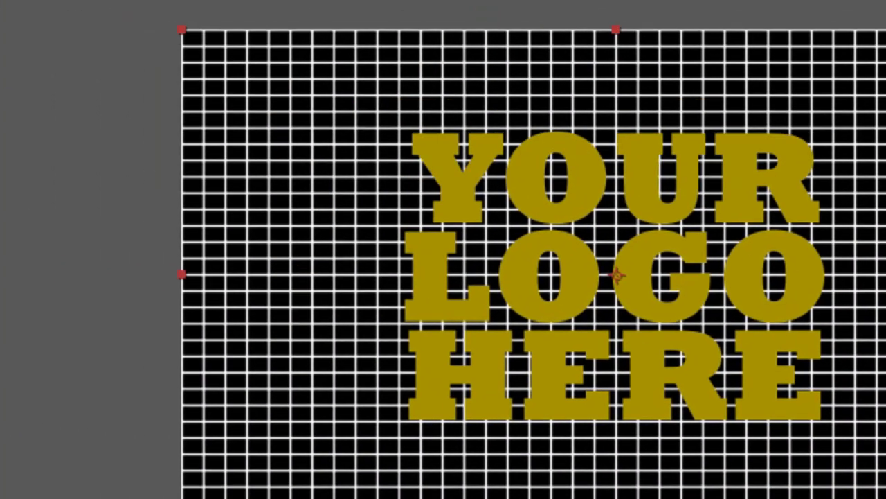
click(293, 146)
text(2800.)
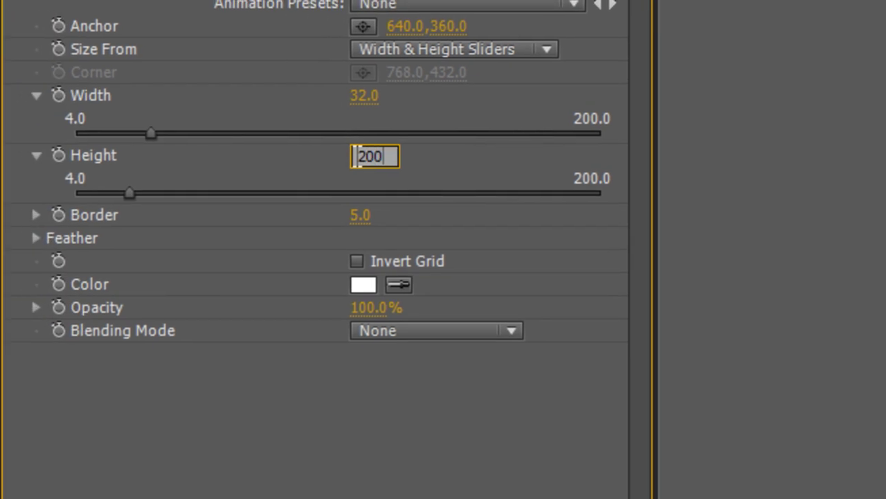
text(0)
key(Return)
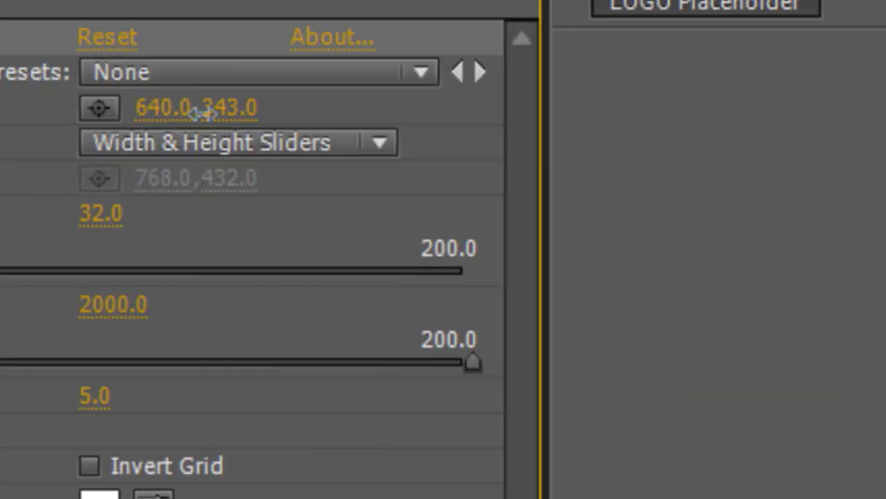
Raise the grid anchor to -67, widen cells to 70 and set borders to 50.
drag(198, 113, 151, 191)
drag(471, 167, 162, 173)
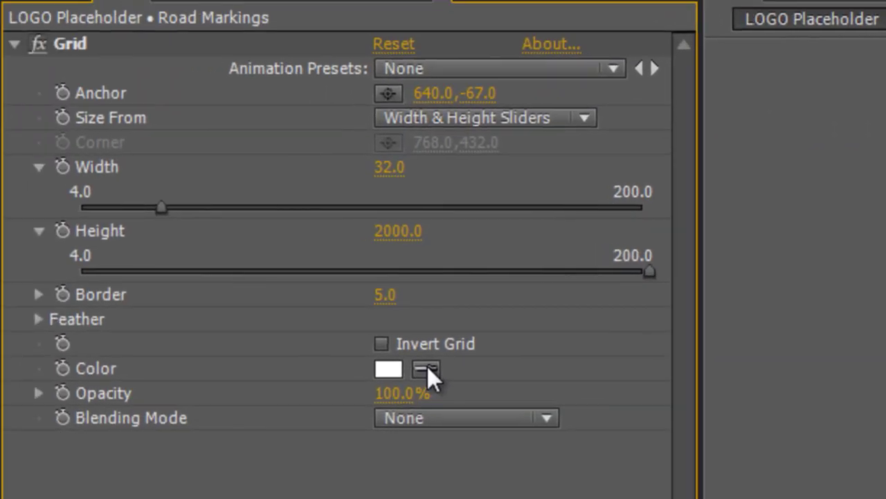
click(427, 367)
drag(373, 165, 425, 168)
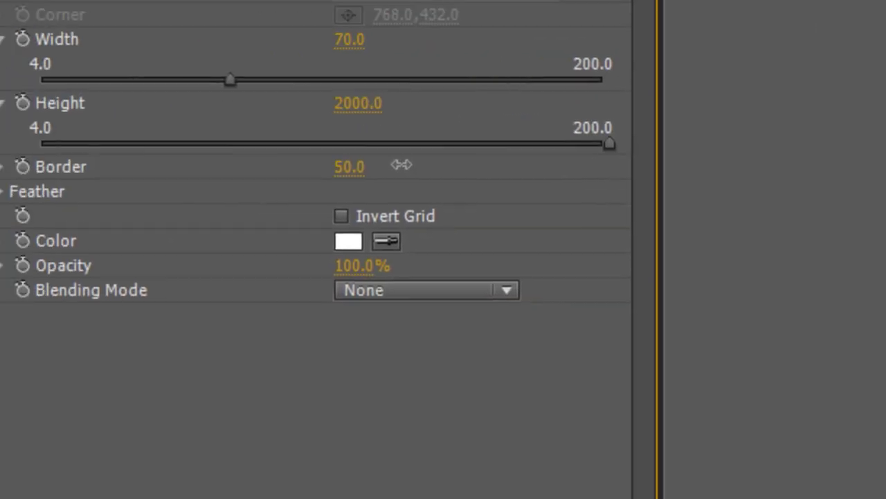
drag(454, 166, 457, 167)
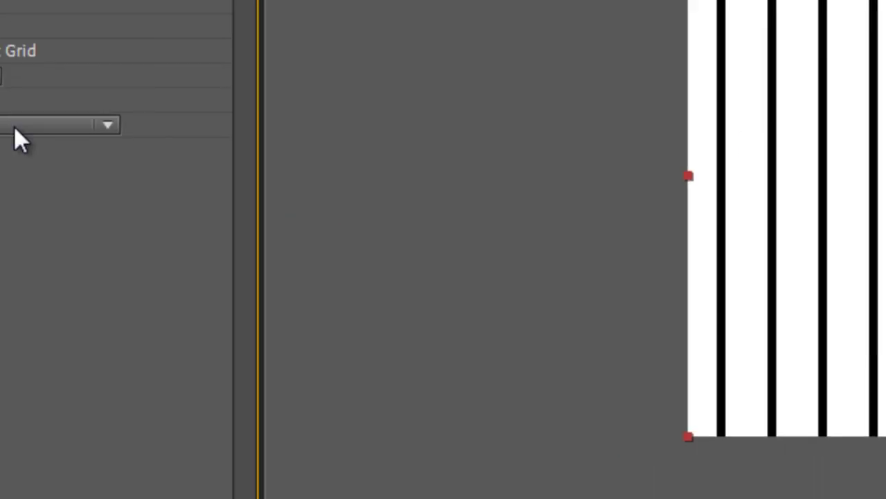
Set the Grid effect's blending mode to Stencil Alpha and reselect the Road Markings layer.
click(454, 81)
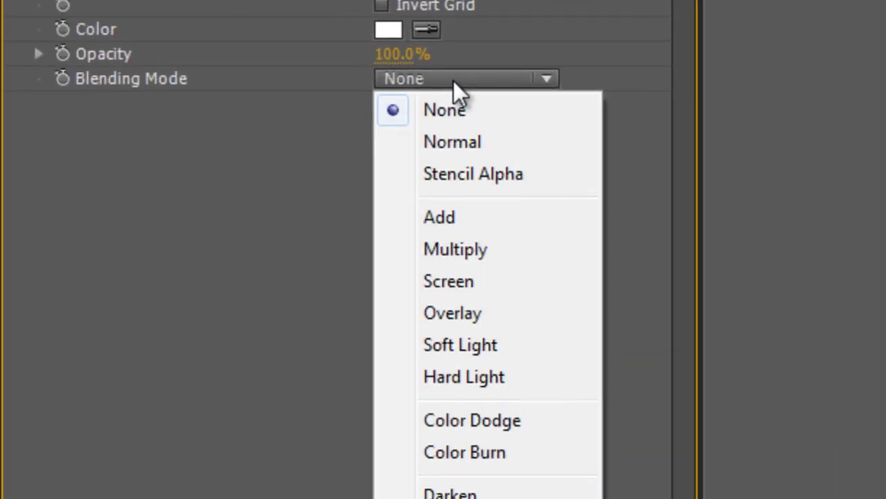
click(467, 175)
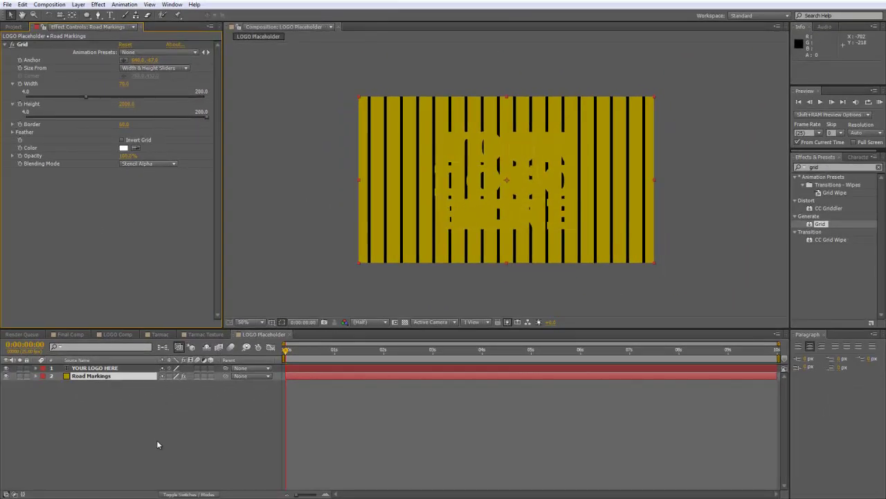
click(123, 378)
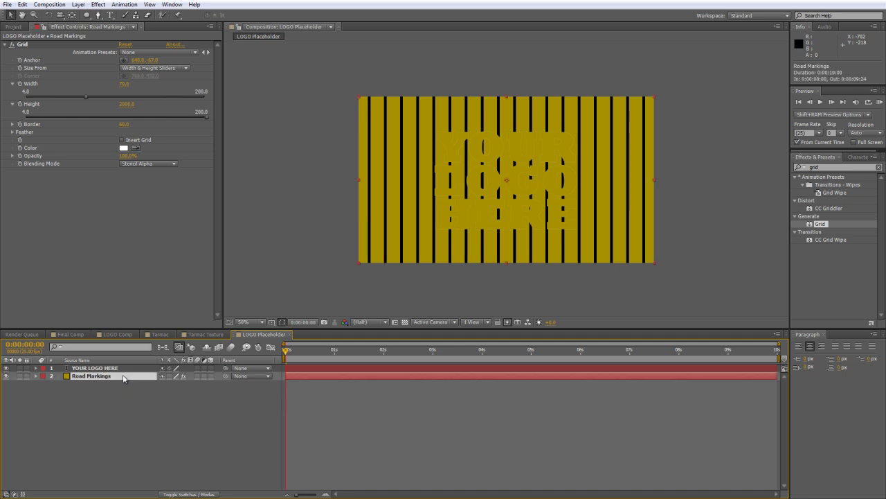
click(123, 378)
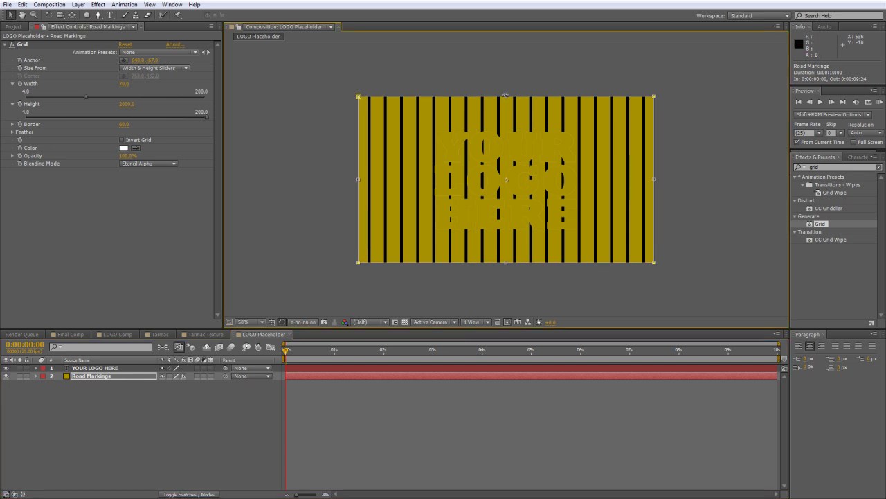
Confine the stripes to a horizontal band by moving the mask's top and bottom edges.
drag(506, 96, 506, 131)
drag(506, 263, 506, 232)
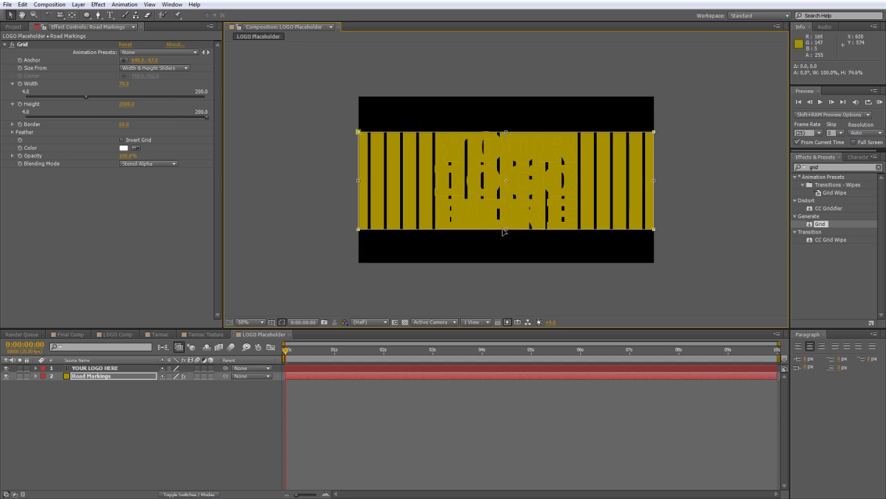
click(139, 379)
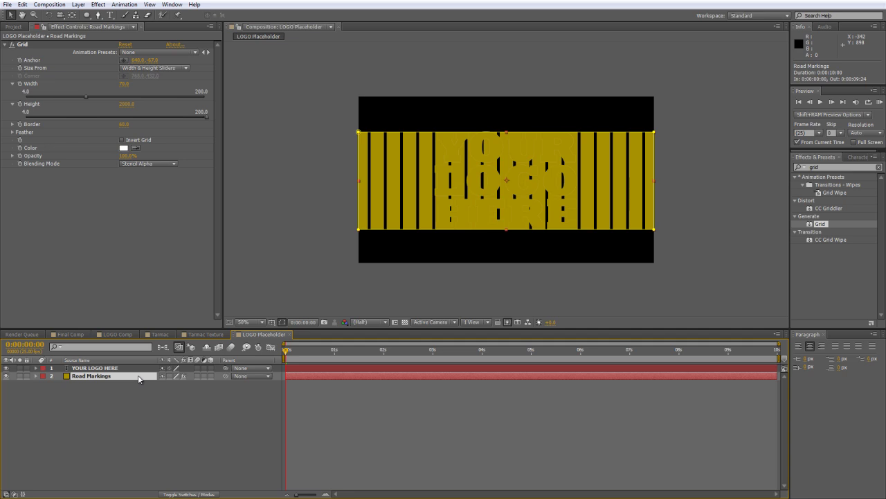
key(ctrl+alt+f)
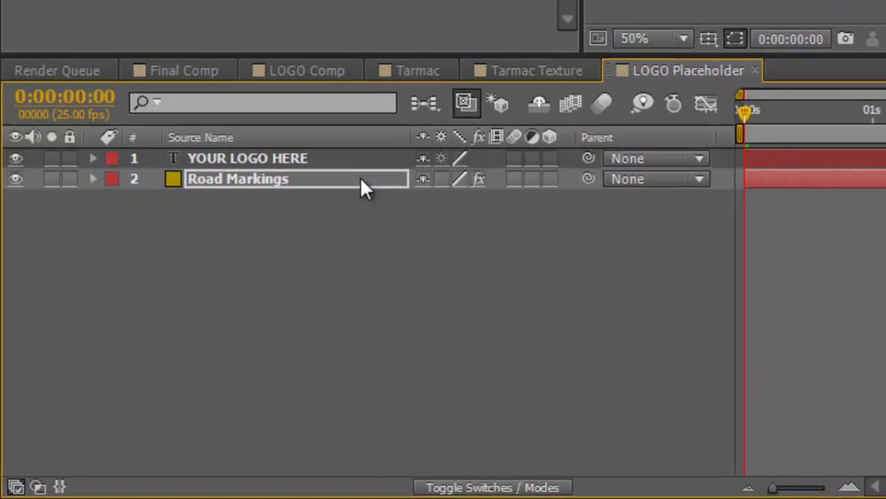
Set Mask 2 to Subtract and resize it to clear the stripes behind the logo text.
key(m)
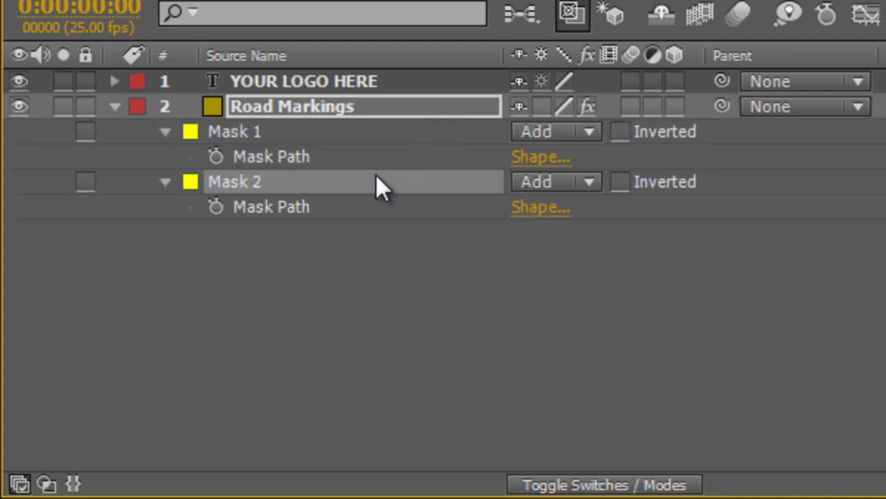
click(586, 181)
click(596, 277)
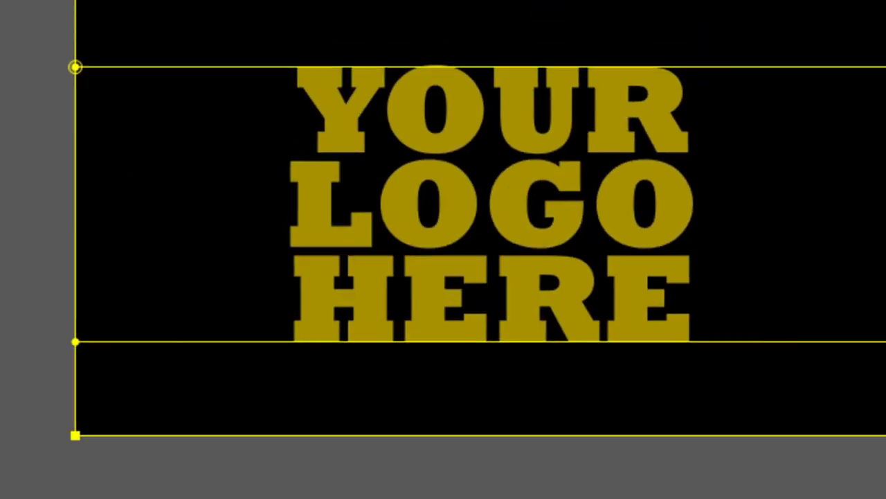
click(277, 307)
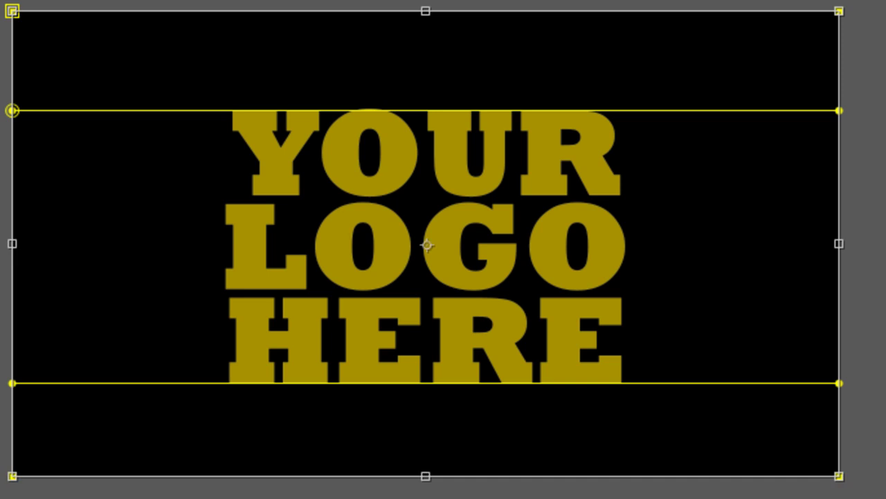
drag(13, 243, 226, 259)
drag(838, 243, 632, 274)
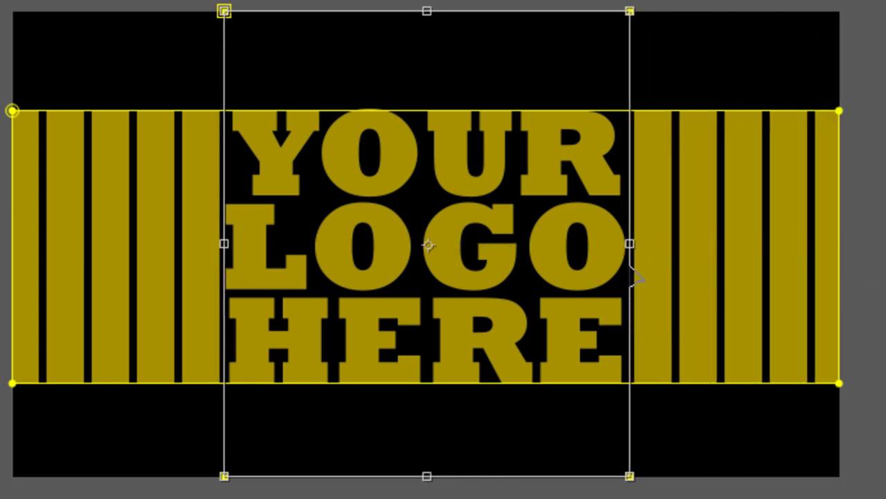
key(ctrl+shift+a)
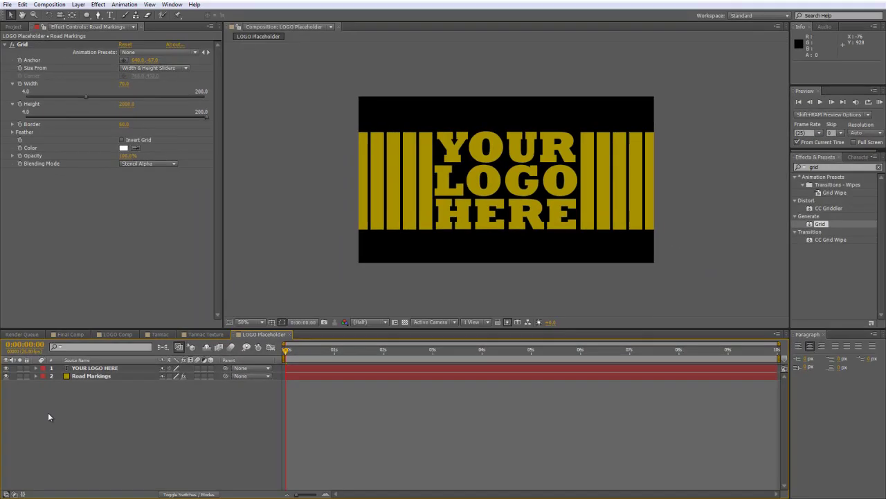
Create a new adjustment layer in the LOGO Placeholder timeline.
right_click(83, 412)
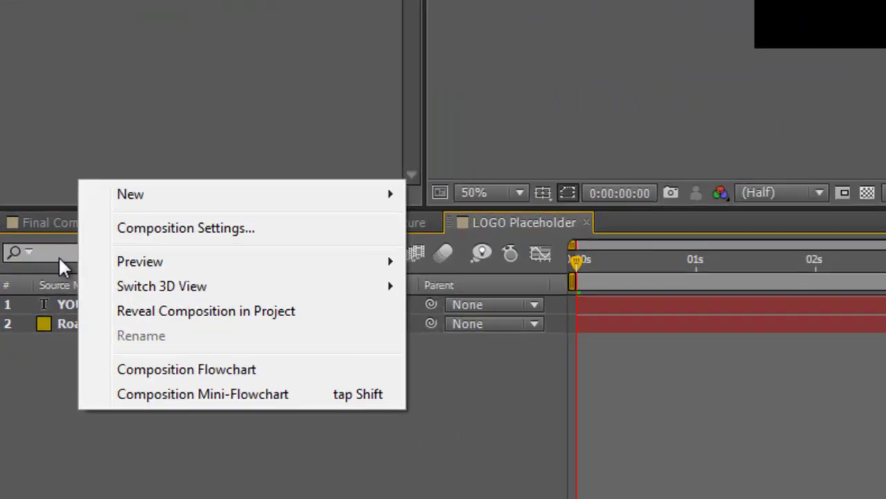
mouse_move(115, 321)
click(715, 366)
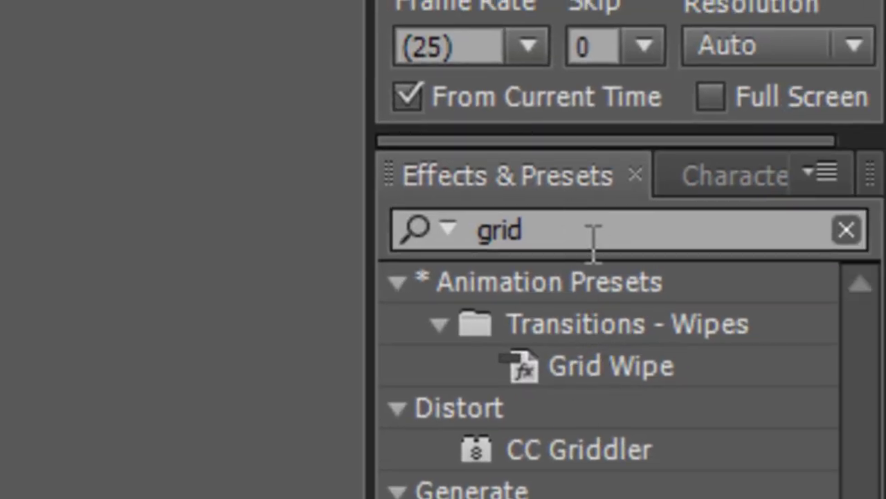
Apply Roughen Edges to the adjustment layer with a border of 15.
click(591, 234)
text(roughen)
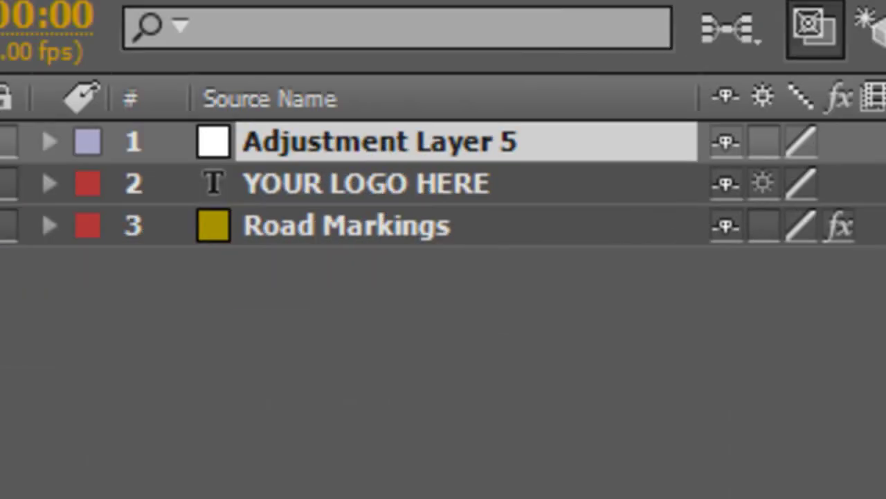
drag(484, 134, 527, 131)
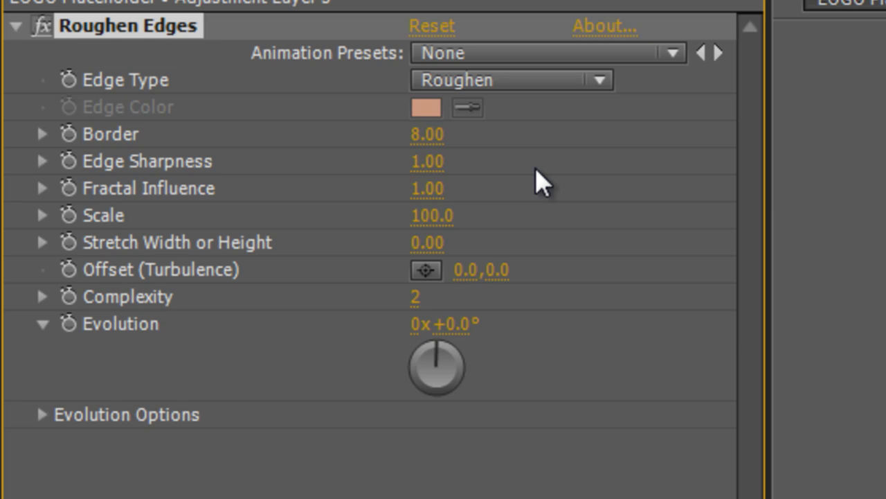
click(423, 134)
text(15)
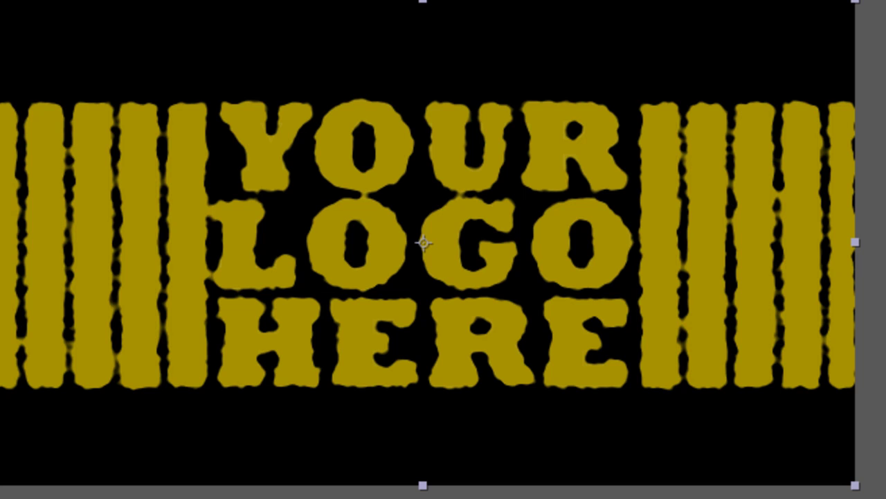
Apply Fractal Noise to the adjustment layer, raise its contrast and set blending to Multiply.
key(ctrl+a)
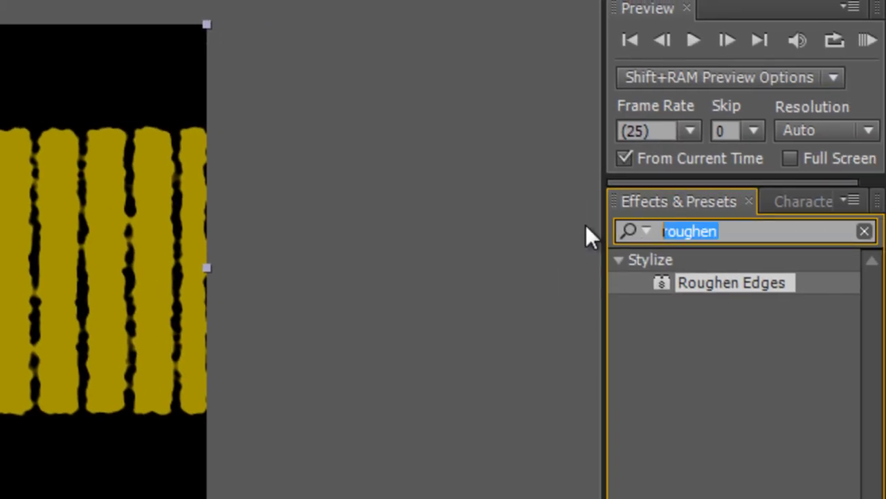
text(fractal)
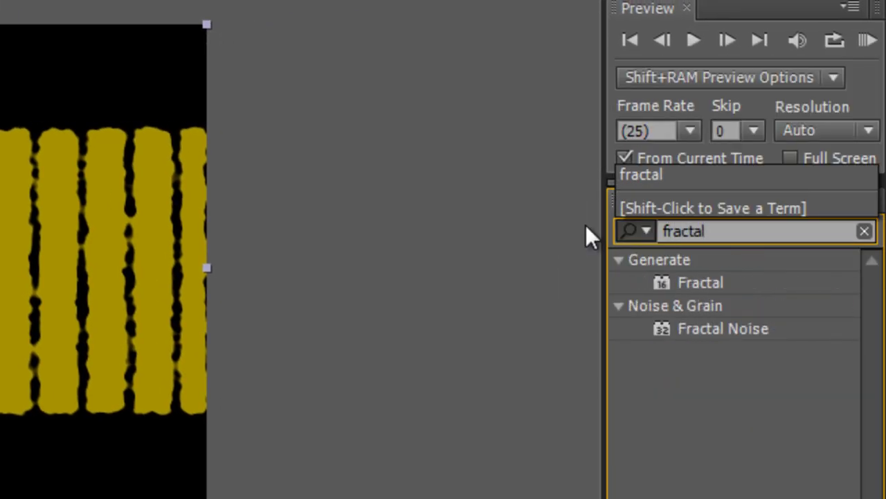
drag(708, 328, 365, 227)
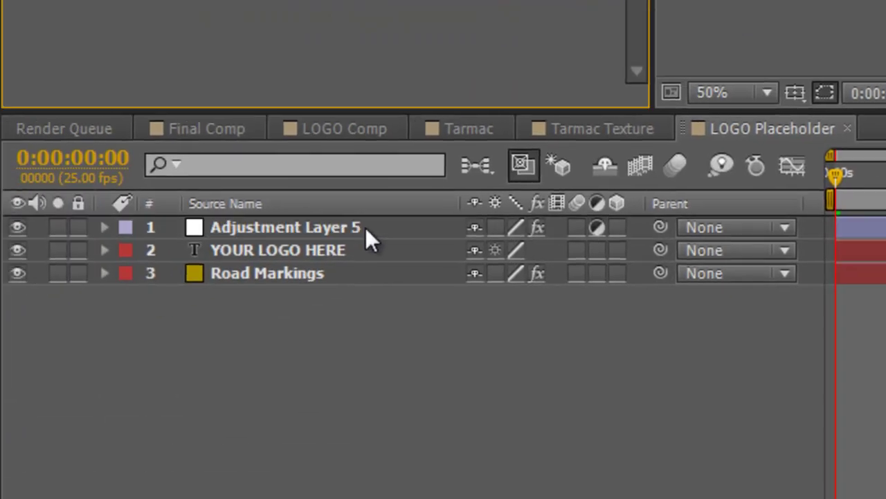
drag(362, 173, 413, 169)
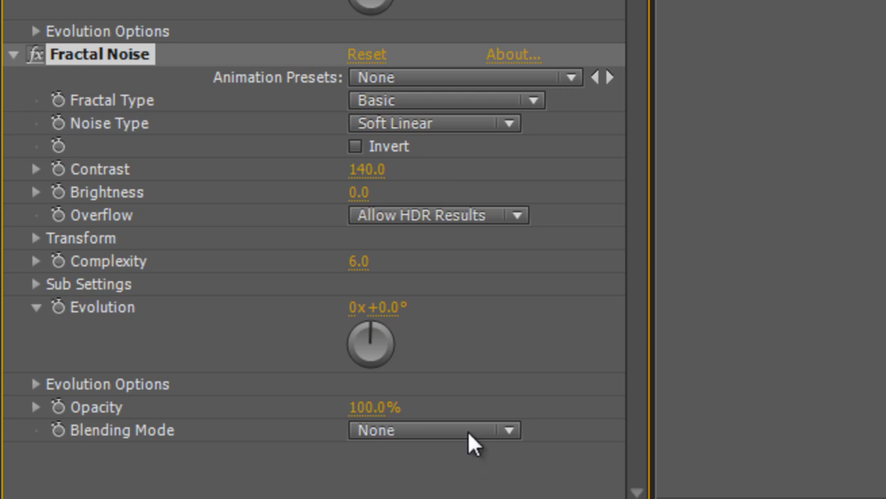
click(468, 430)
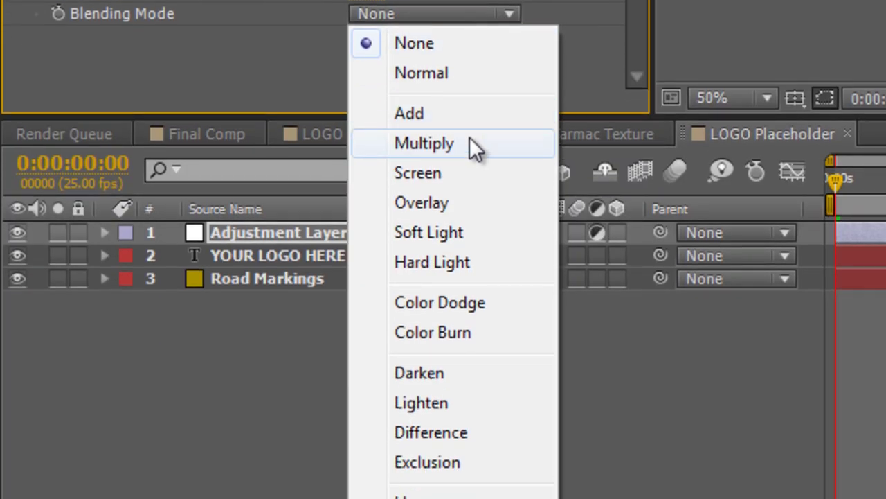
click(469, 142)
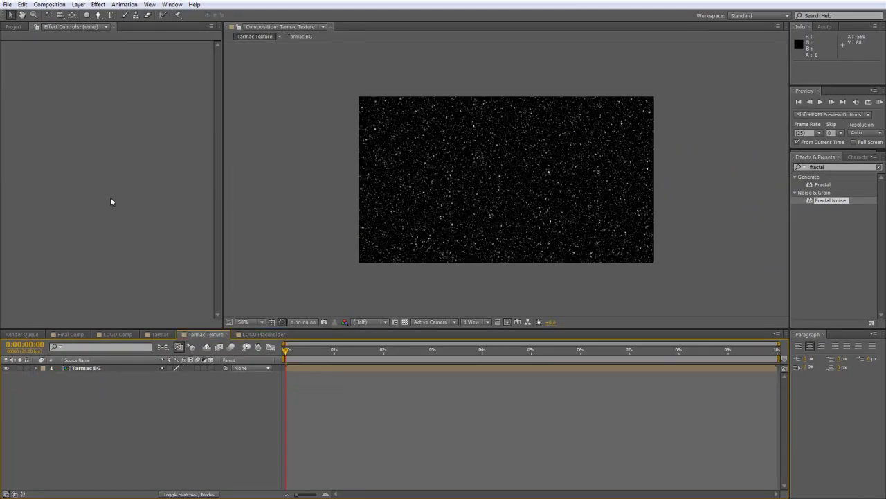
Drag LOGO Placeholder from the Project panel into Tarmac Texture above the Tarmac BG layer.
click(13, 26)
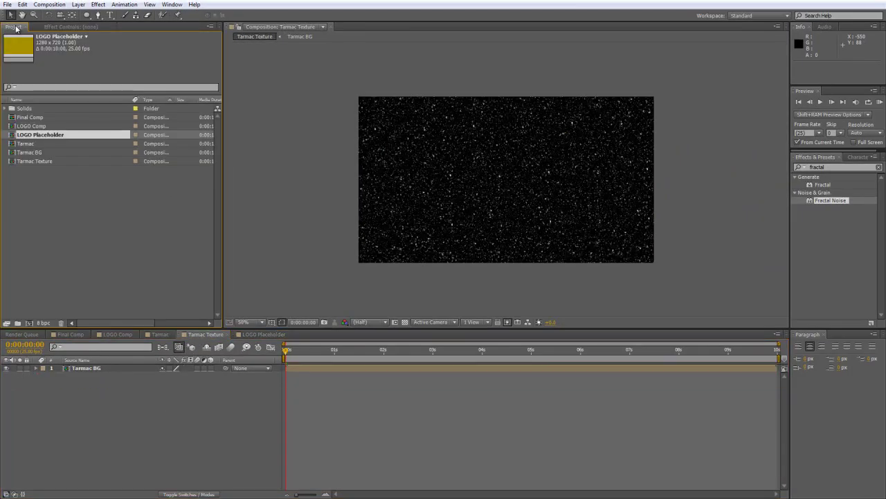
drag(65, 138, 75, 372)
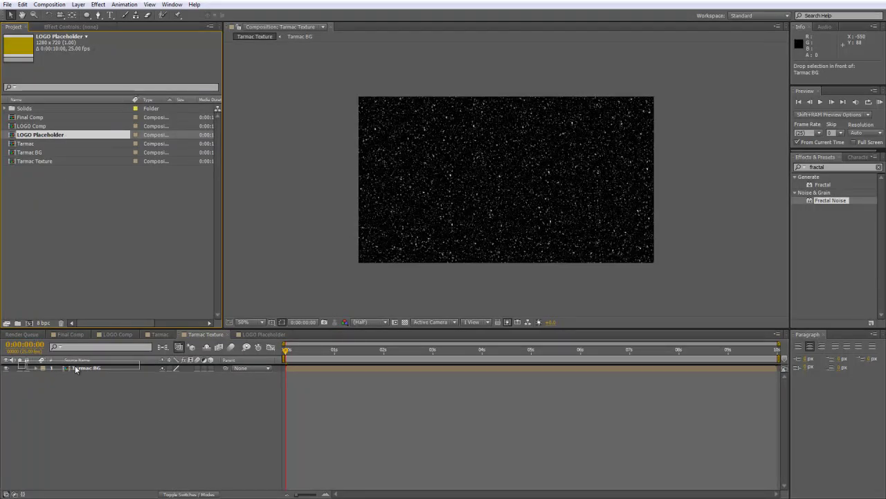
click(105, 397)
click(113, 369)
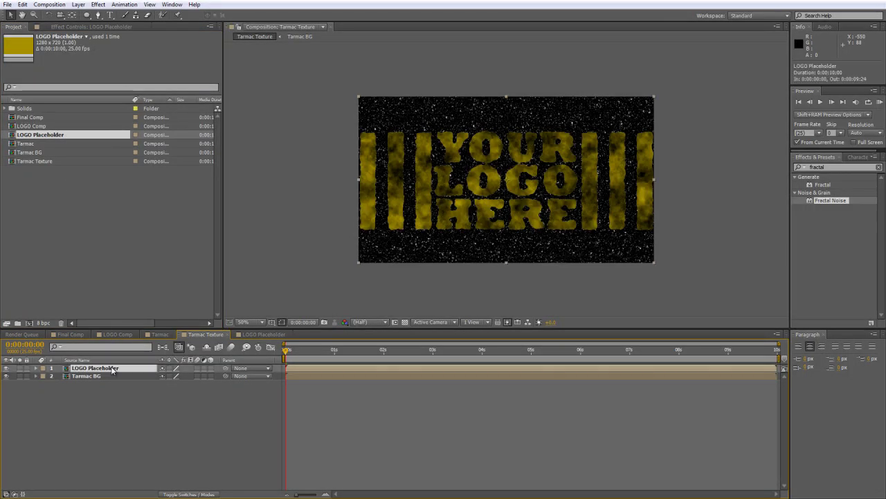
scroll(501, 172, up, 2)
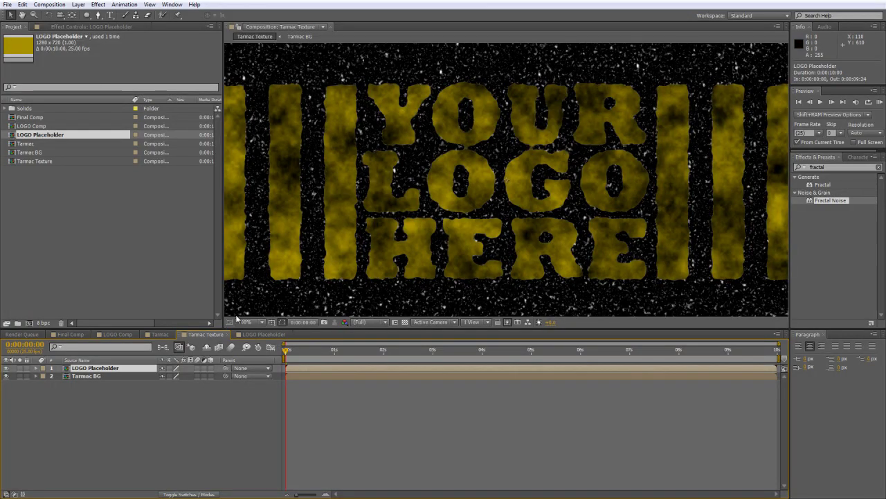
Set the LOGO Placeholder layer's blending mode to Add.
right_click(144, 372)
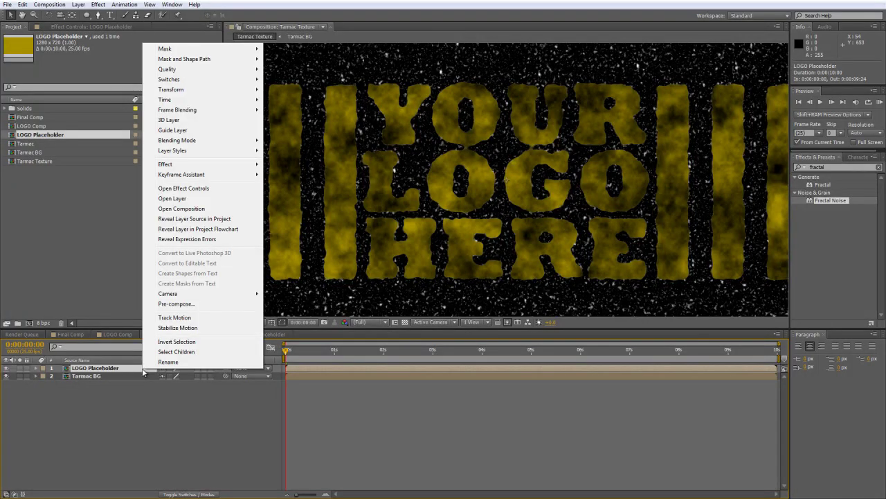
mouse_move(193, 141)
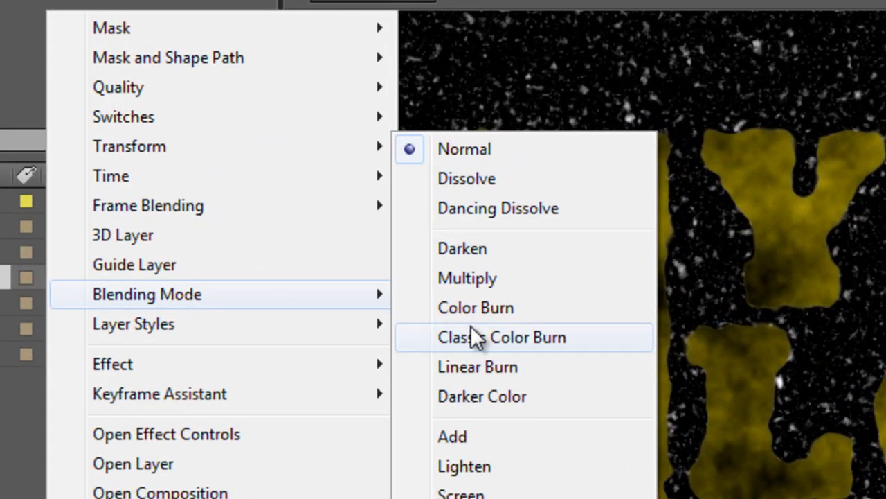
click(489, 436)
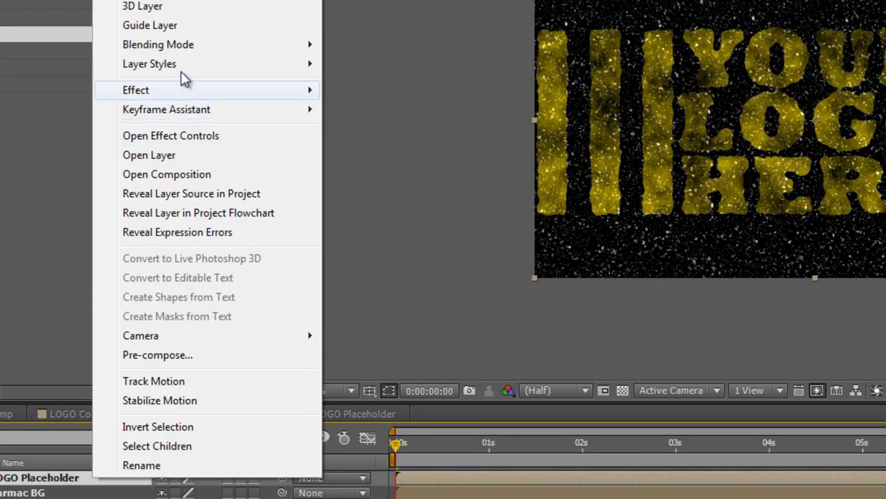
Add a Bevel and Emboss layer style to LOGO Placeholder and set its Size to 1.
mouse_move(181, 67)
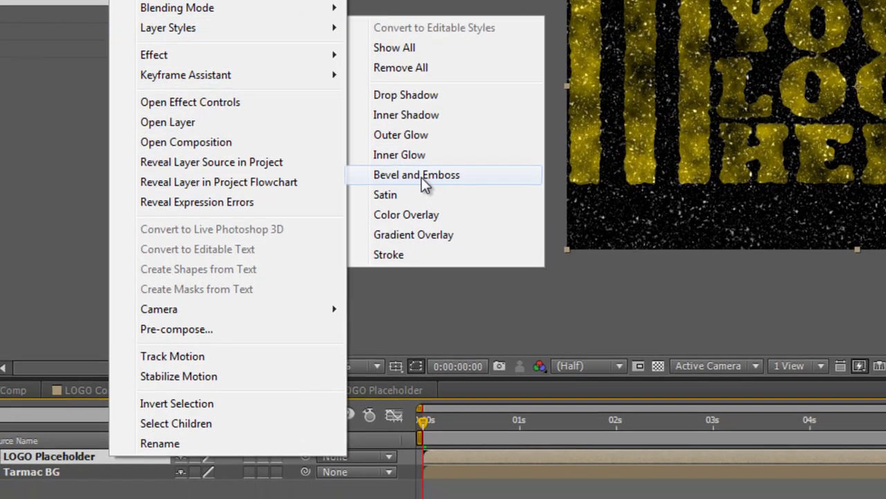
click(388, 205)
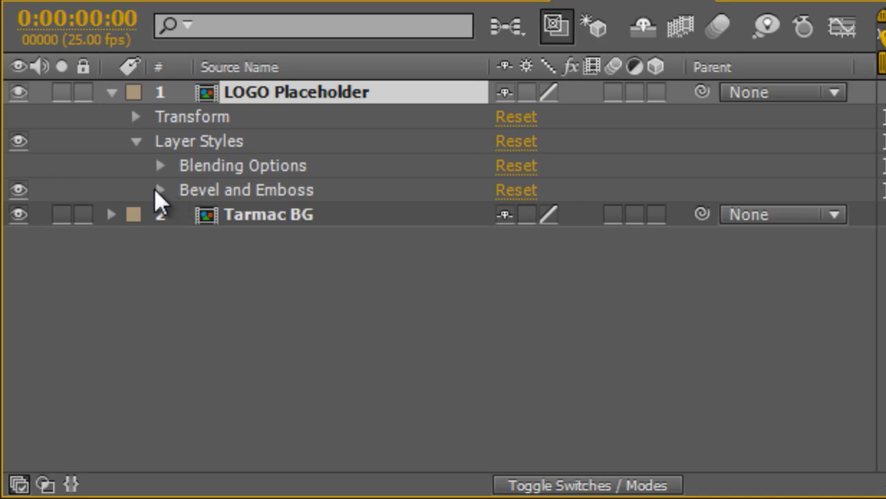
click(156, 190)
scroll(166, 190, down, 2)
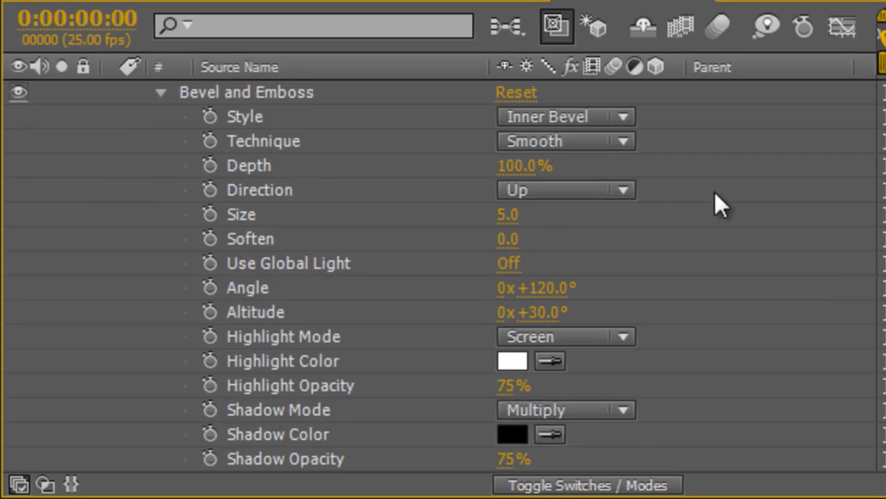
click(508, 214)
text(1)
key(Return)
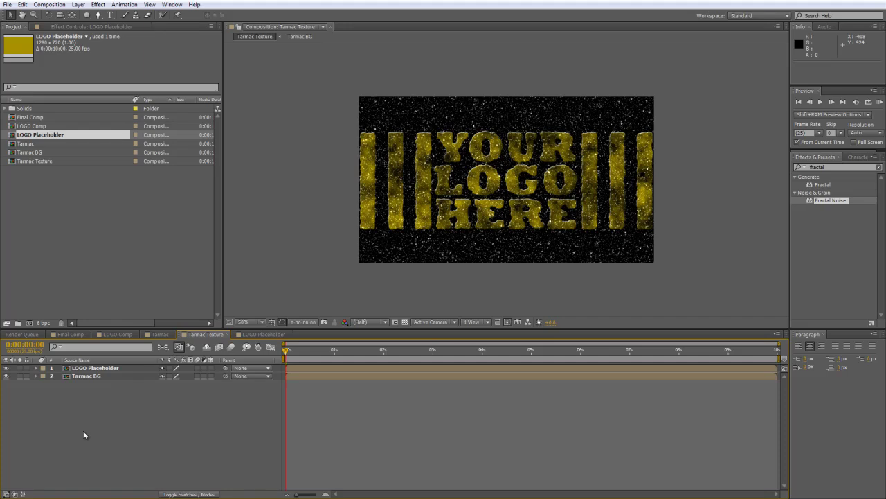
Create a new adjustment layer, Adjustment Layer 6, at the top of the Tarmac Texture timeline.
right_click(83, 434)
mouse_move(173, 342)
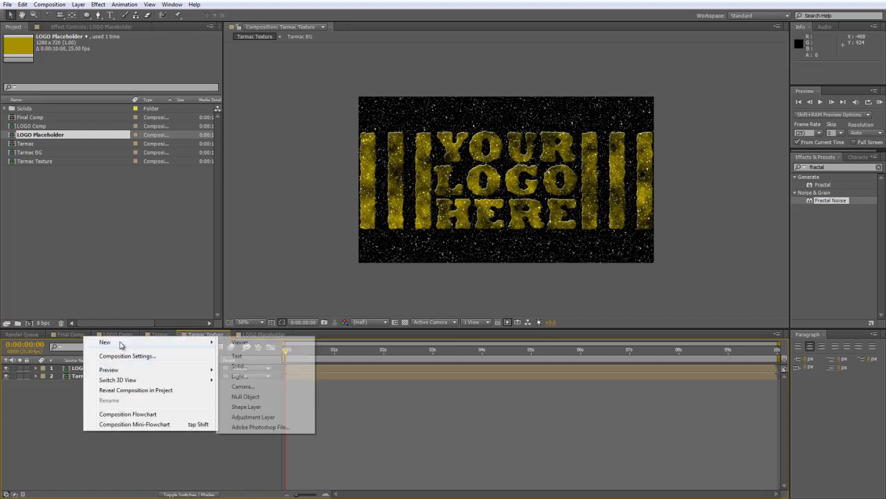
click(275, 417)
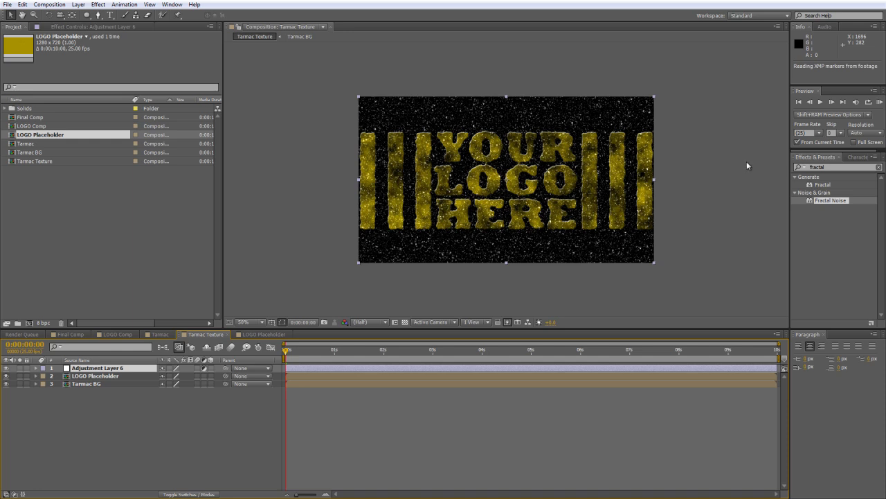
click(141, 371)
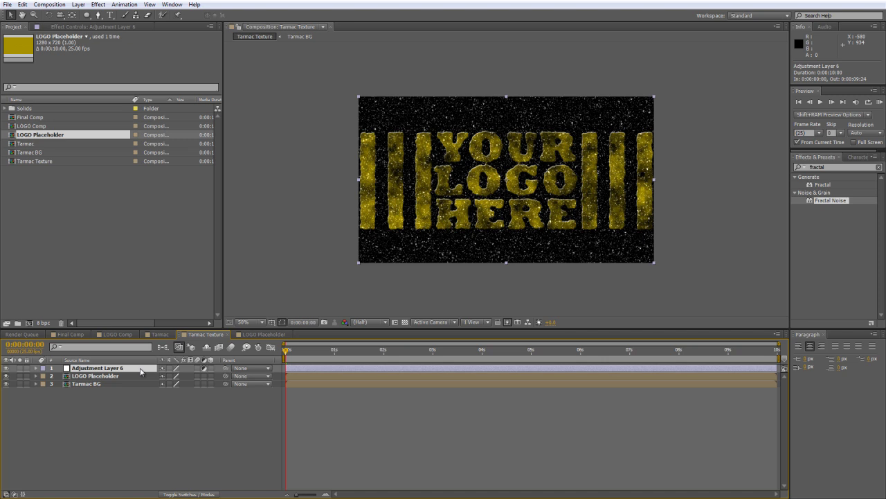
Give Adjustment Layer 6 a full-frame ellipse mask with its mode set to Subtract.
double_click(86, 15)
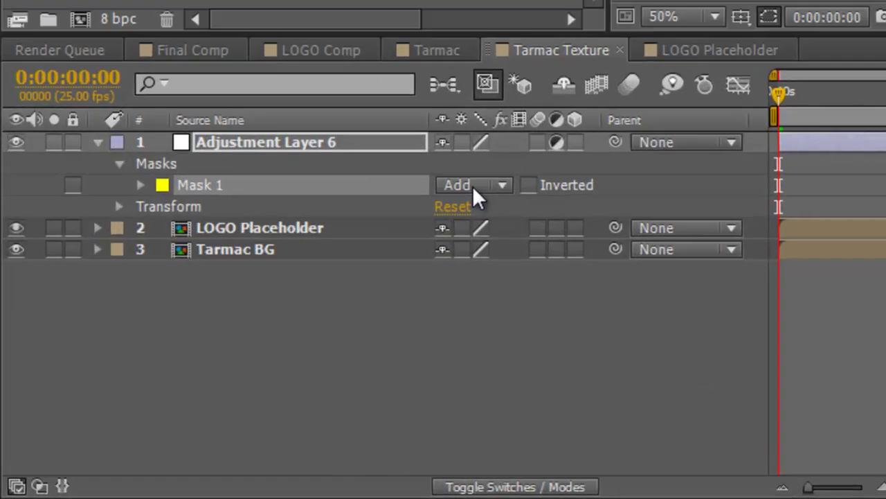
click(170, 383)
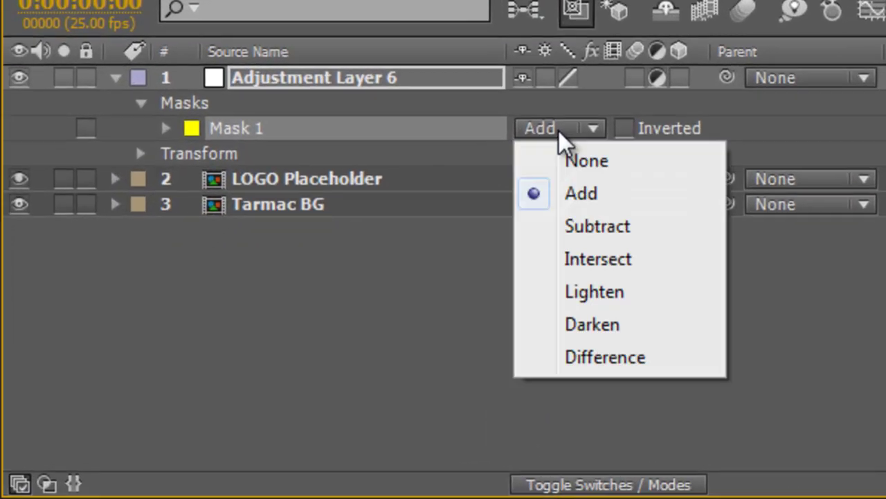
click(581, 226)
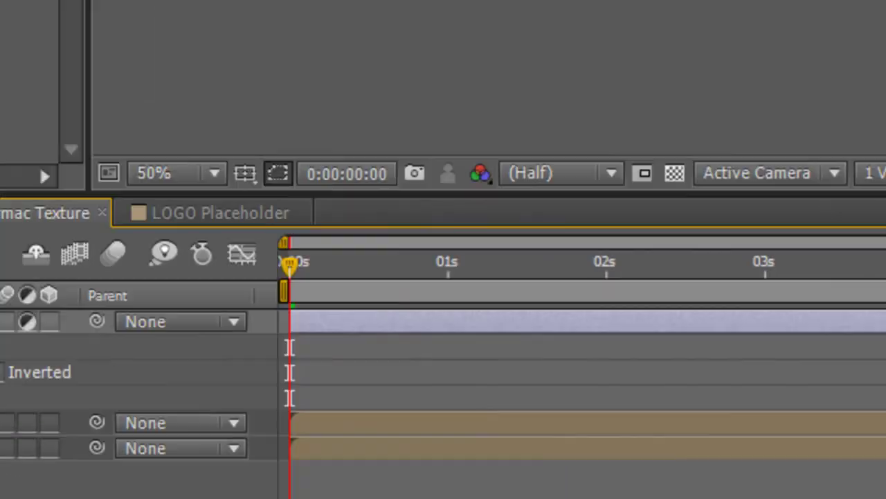
click(710, 201)
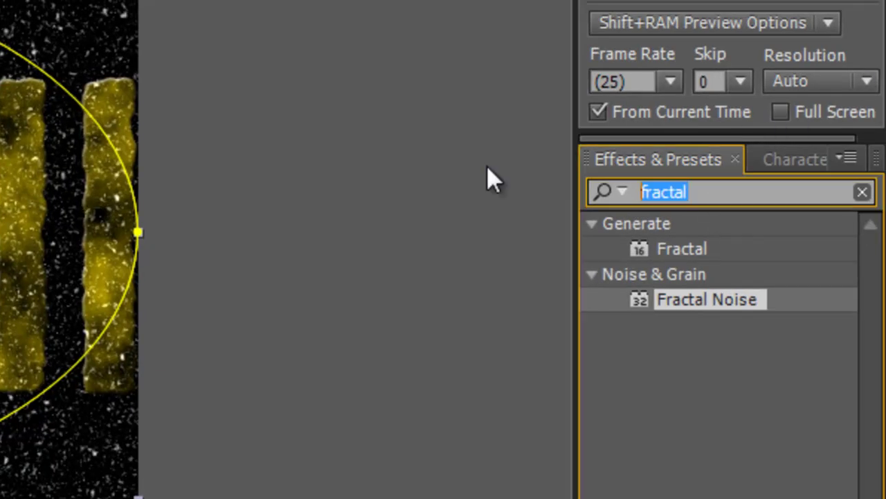
Apply Fast Blur to Adjustment Layer 6 with Blurriness set to 15.
text(fast)
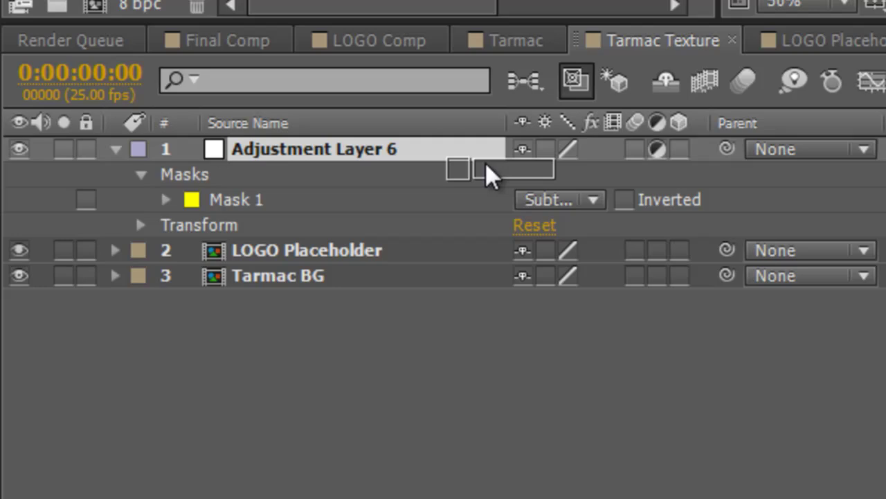
drag(485, 165, 422, 146)
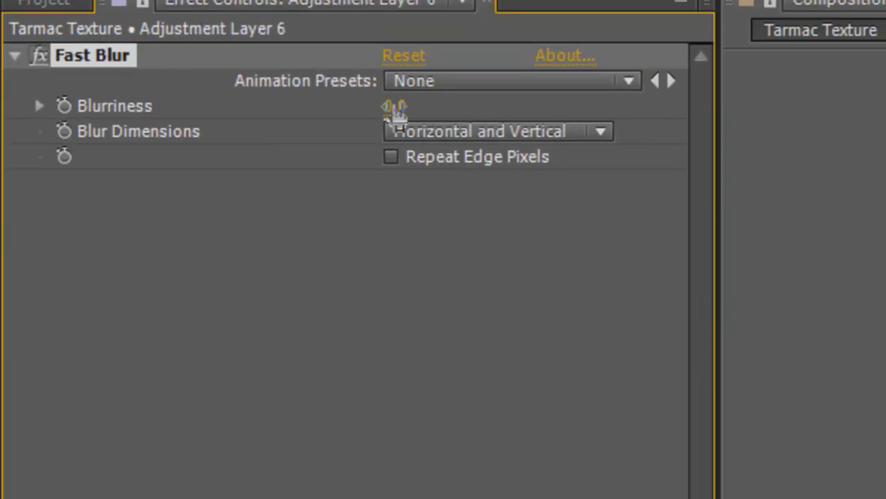
click(393, 106)
text(15)
key(Return)
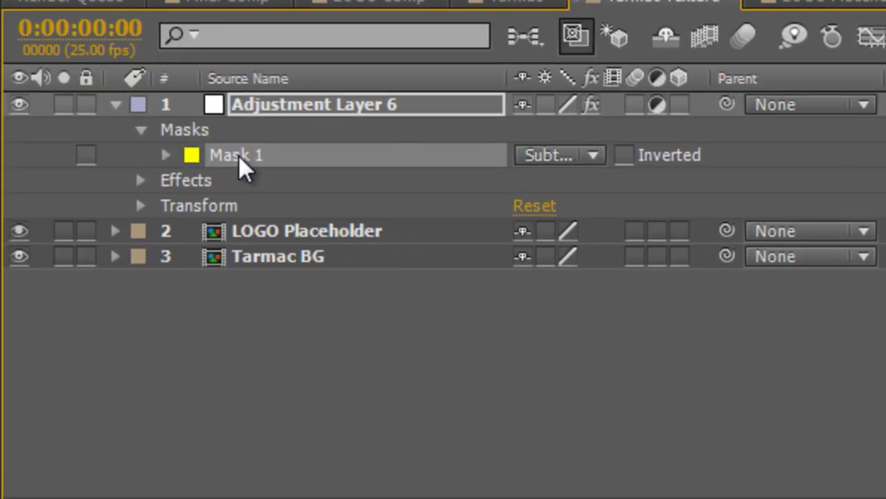
Feather the ellipse mask to 55 pixels and hide the mask outlines to preview the vignette.
key(f)
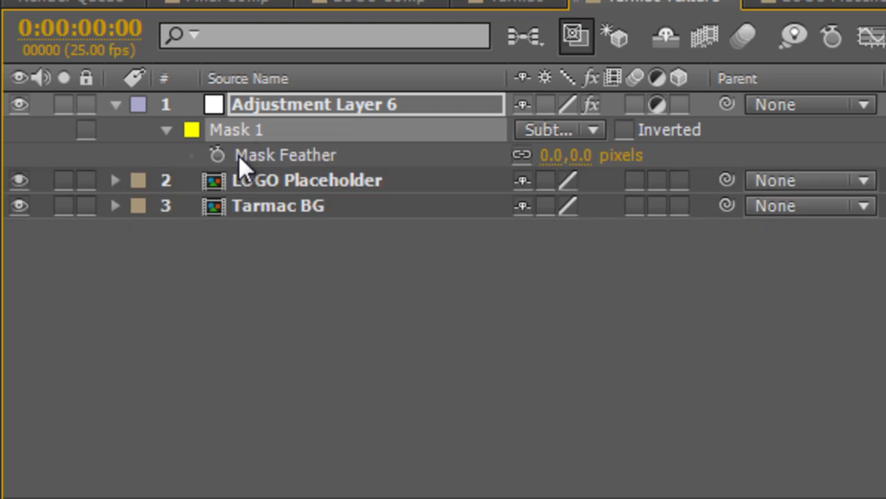
drag(544, 156, 623, 153)
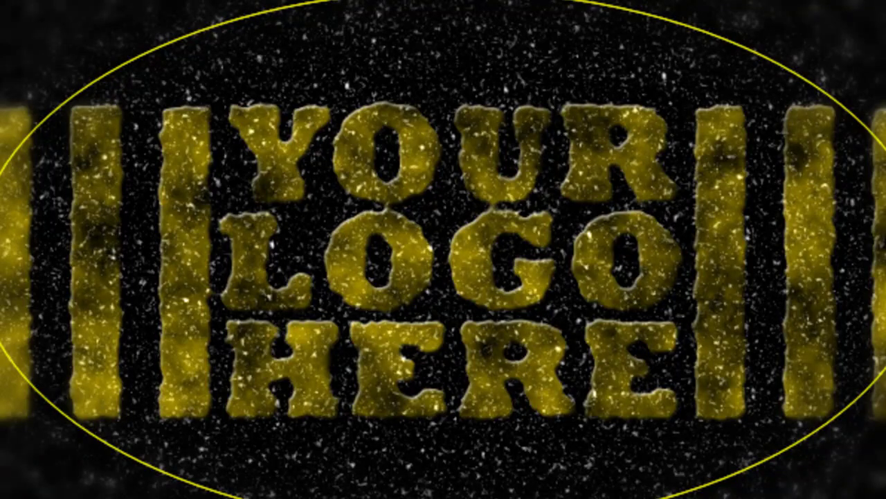
key(F2)
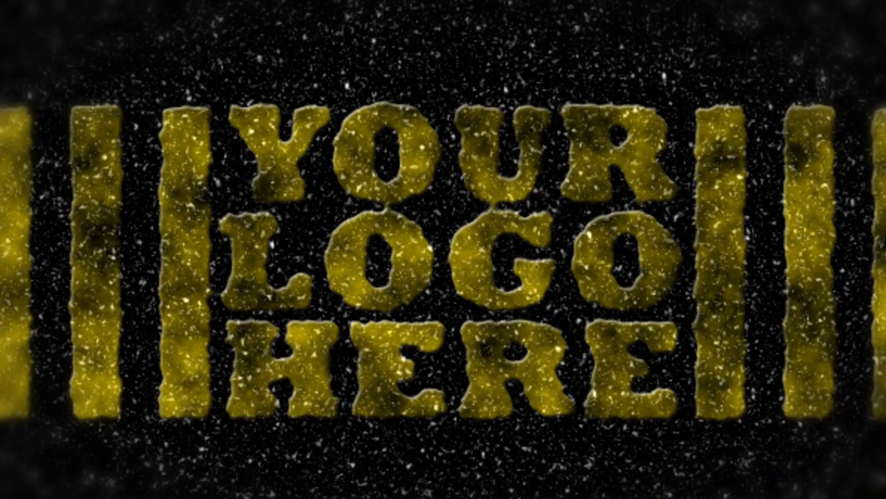